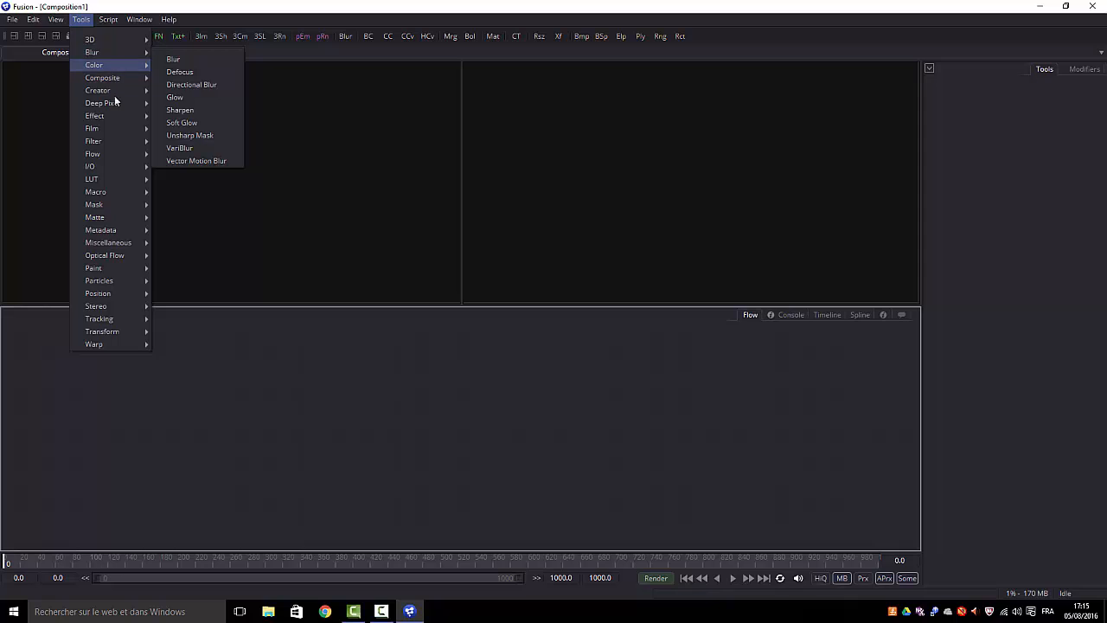
Step: Add a FastNoise node to the middle of the flow and show it in the first viewer
mouse_move(116, 92)
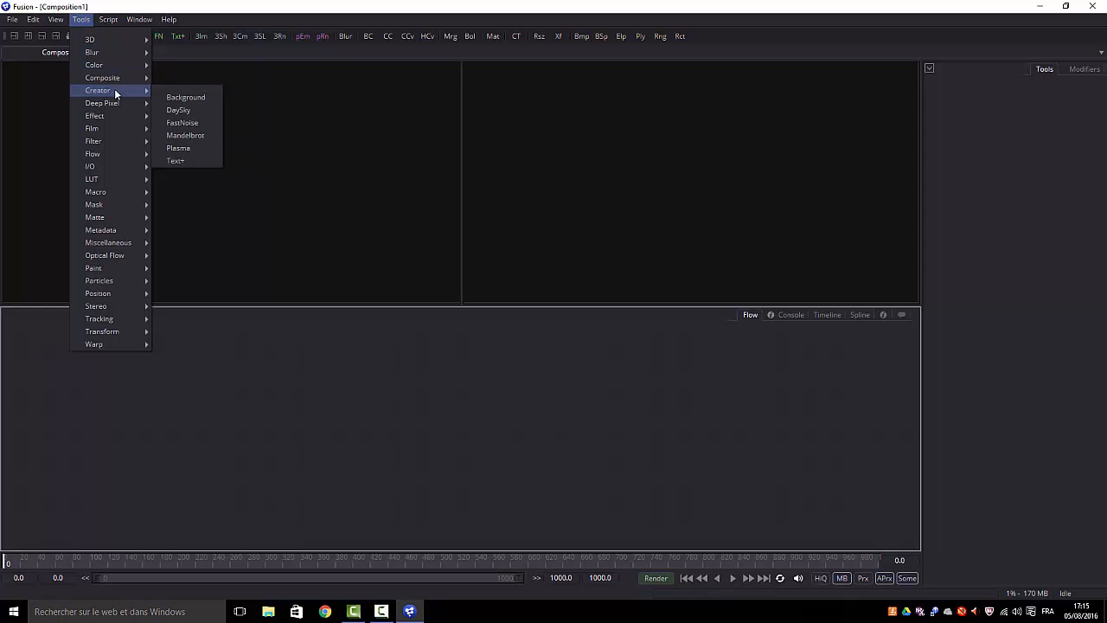
left_click(178, 123)
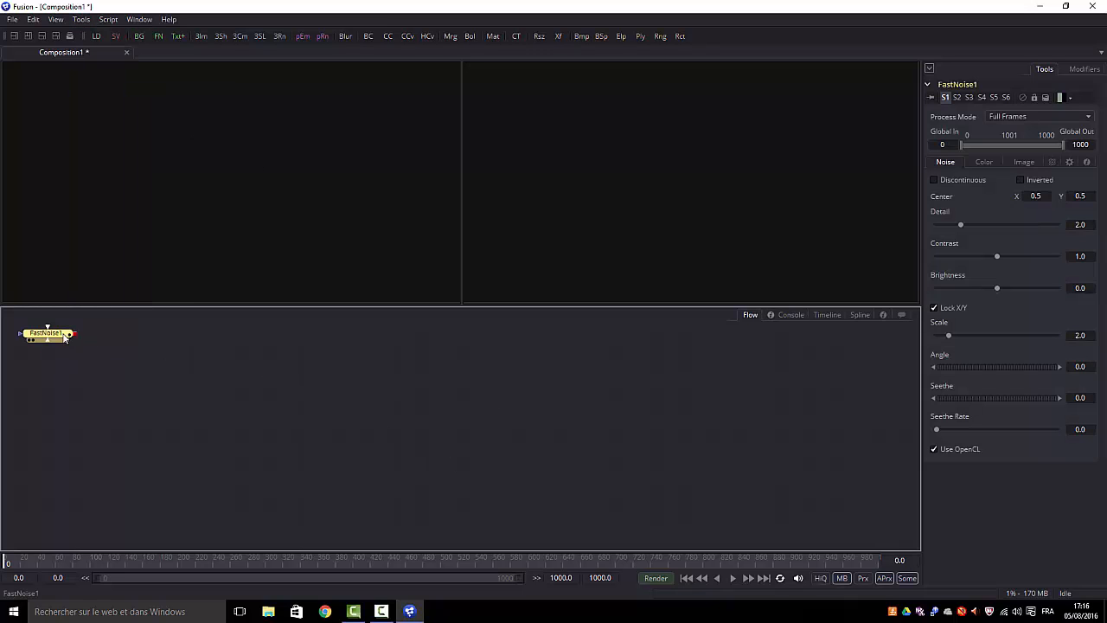
left_click_drag(70, 336, 465, 409)
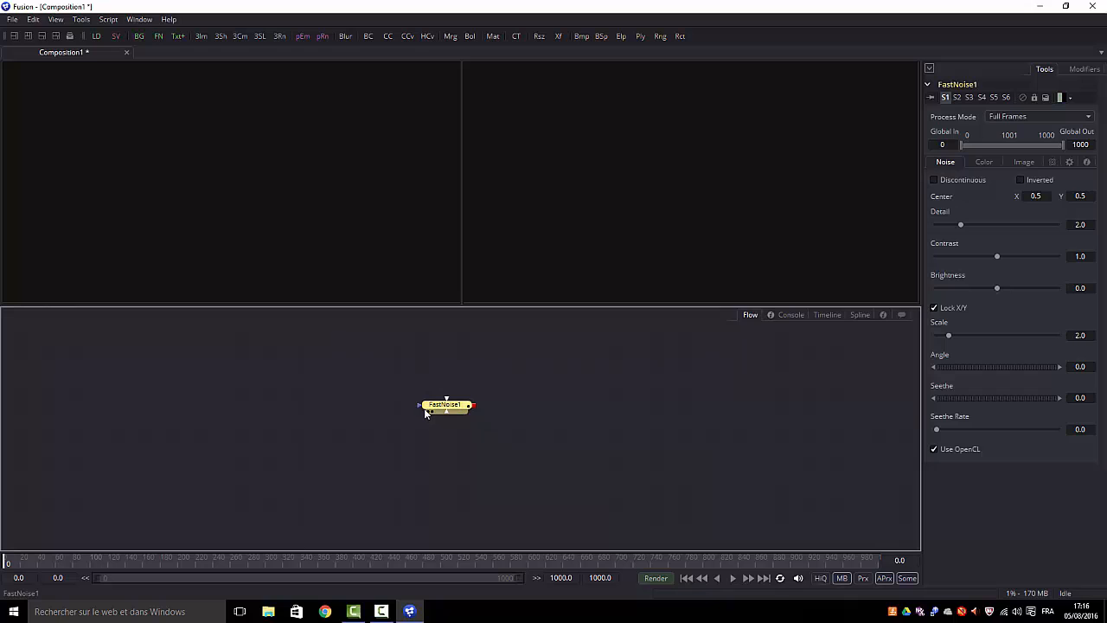
left_click(427, 414)
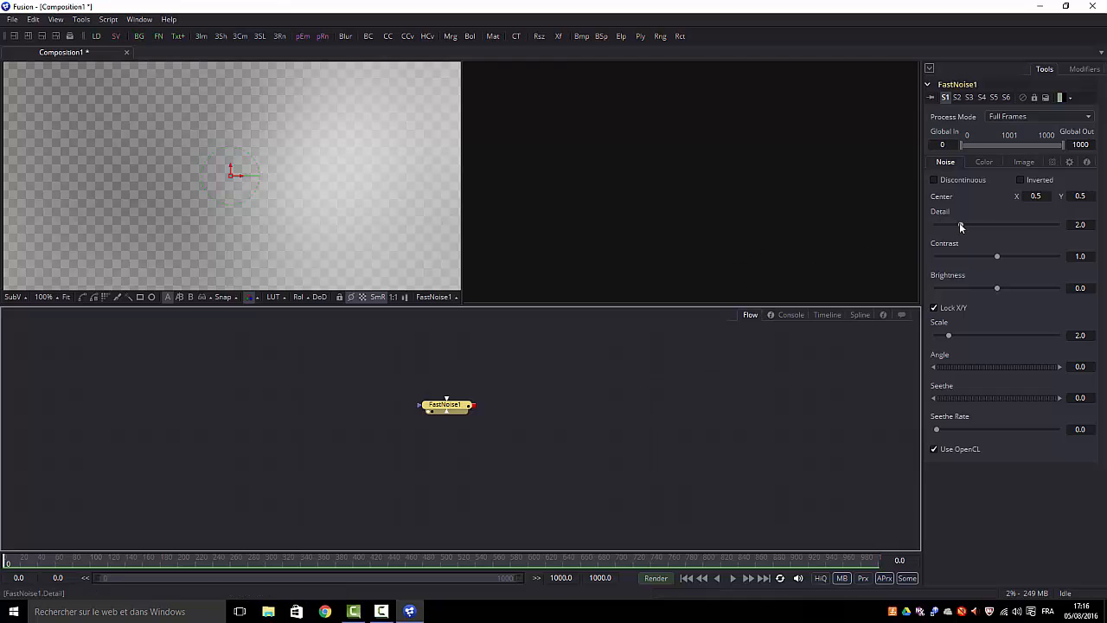
Step: Raise the noise's Detail to about 5.8, Contrast to about 3.9 and Scale to about 17.7
left_click_drag(959, 222, 996, 221)
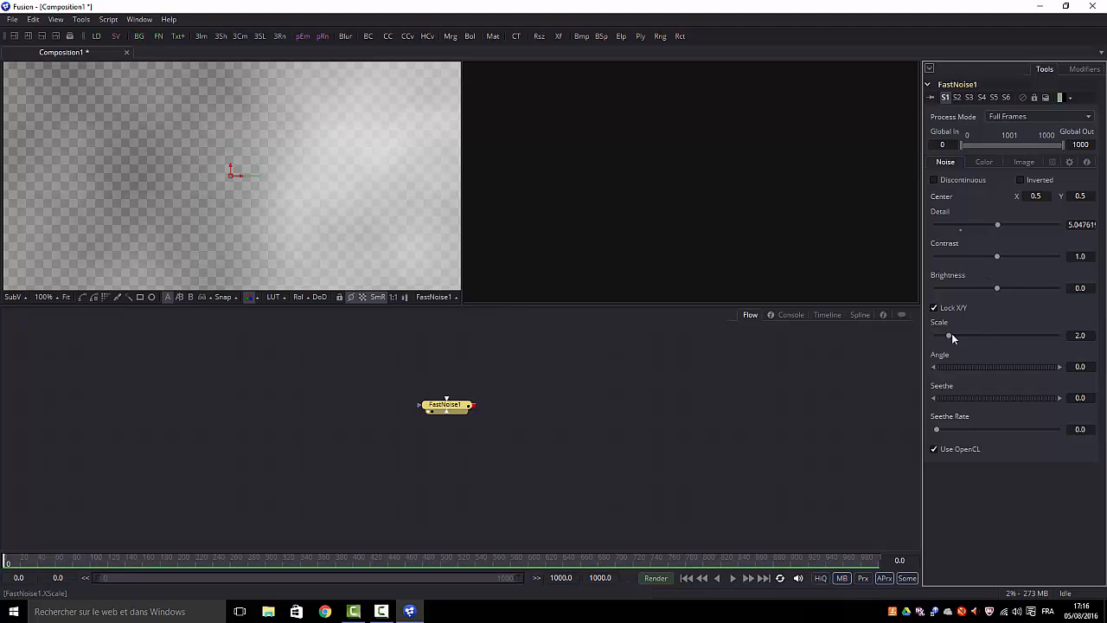
left_click_drag(949, 336, 1020, 325)
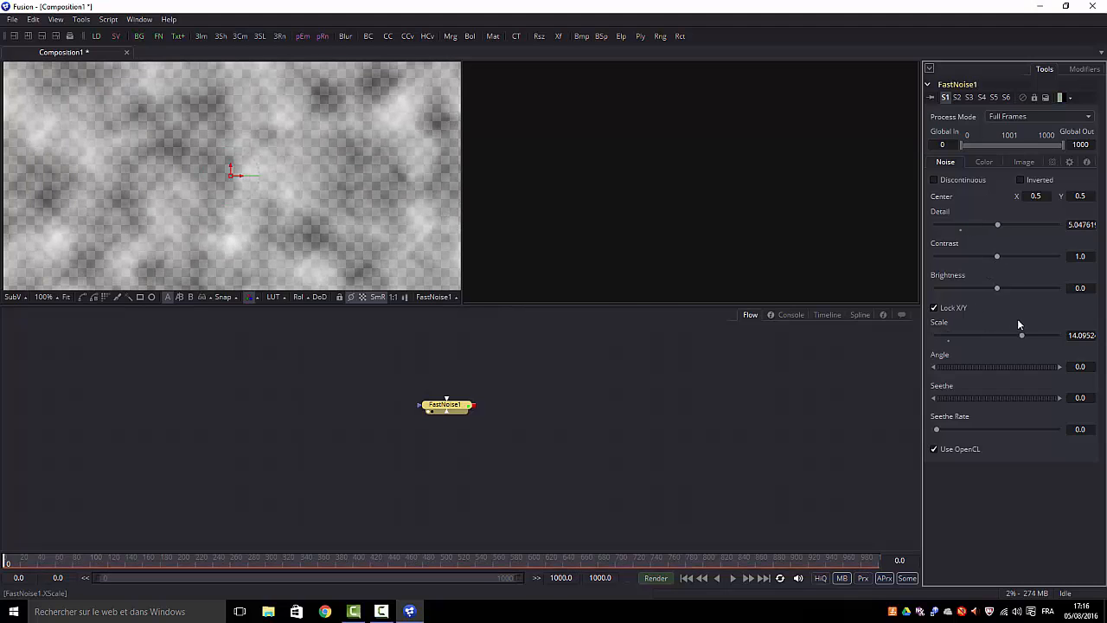
left_click_drag(997, 260, 1008, 226)
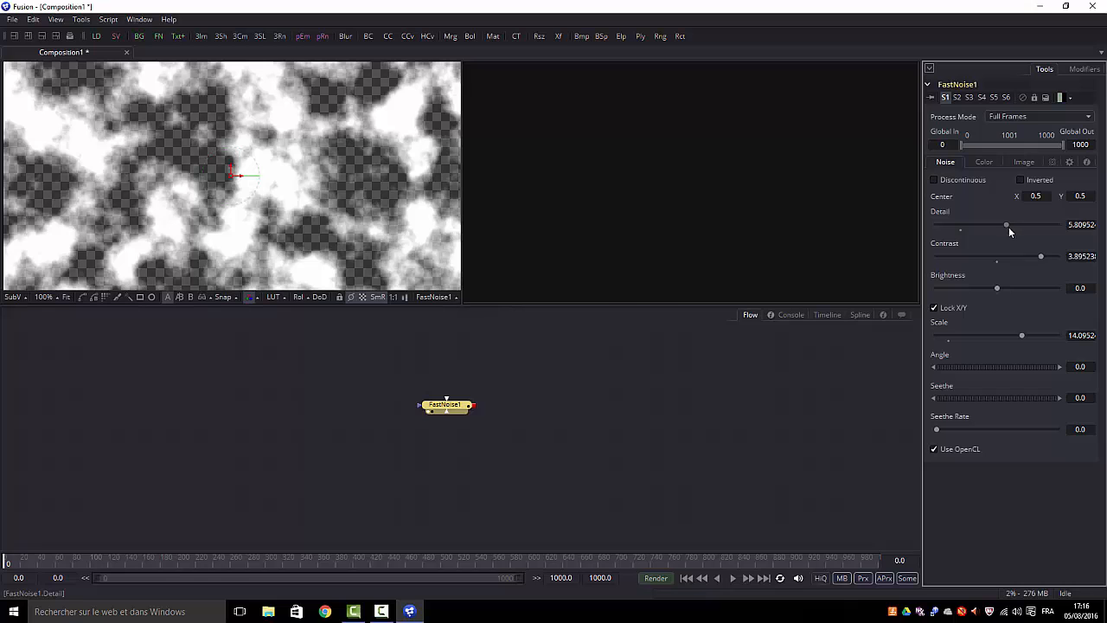
left_click_drag(1021, 332, 1043, 334)
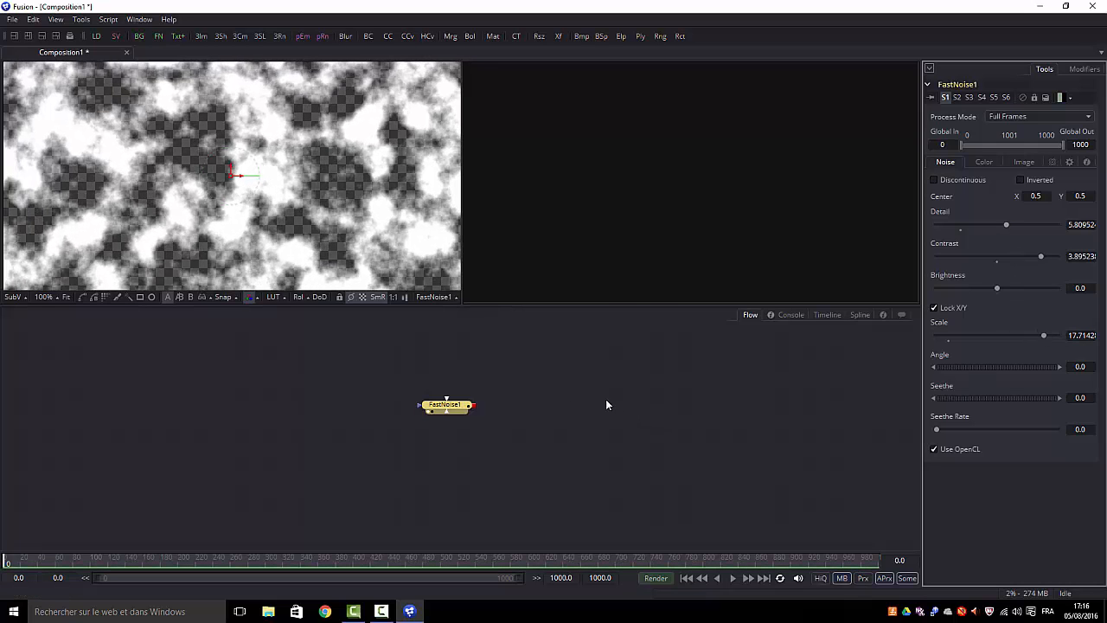
Step: Review the FastNoise node's colour and image settings, return to its noise settings and deselect the node
left_click(982, 164)
left_click(950, 165)
left_click(989, 164)
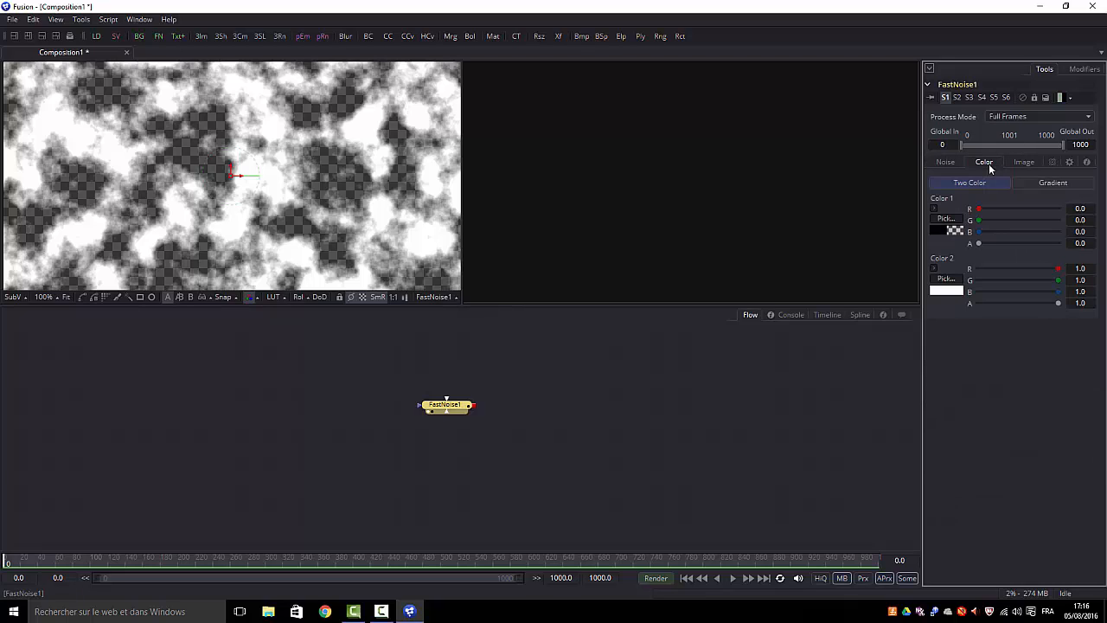
left_click(1029, 161)
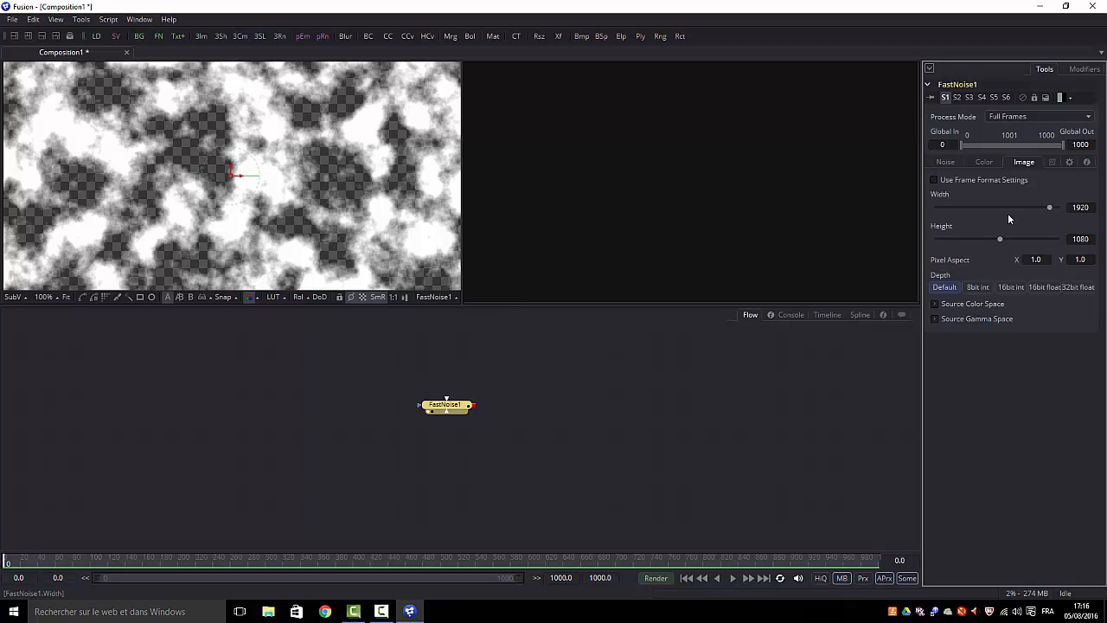
left_click(945, 163)
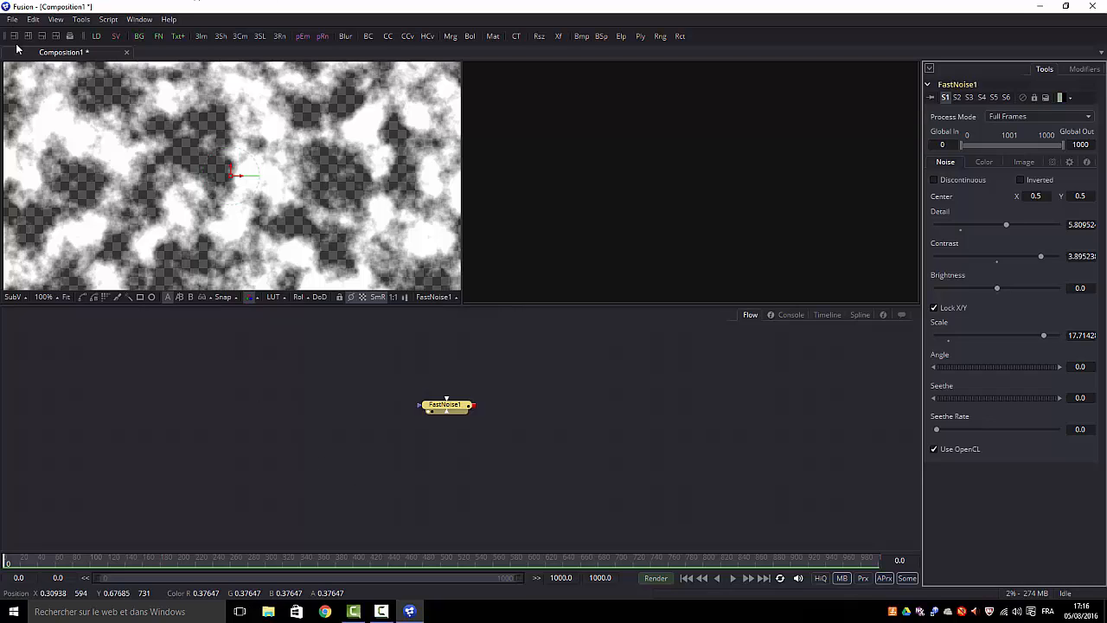
left_click(323, 460)
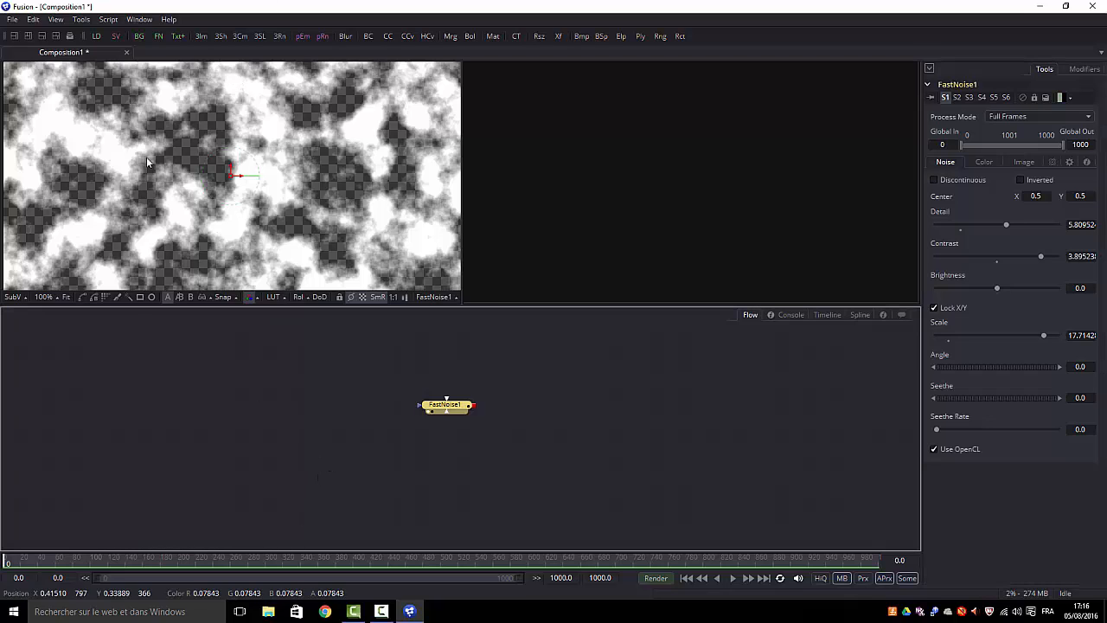
left_click(312, 375)
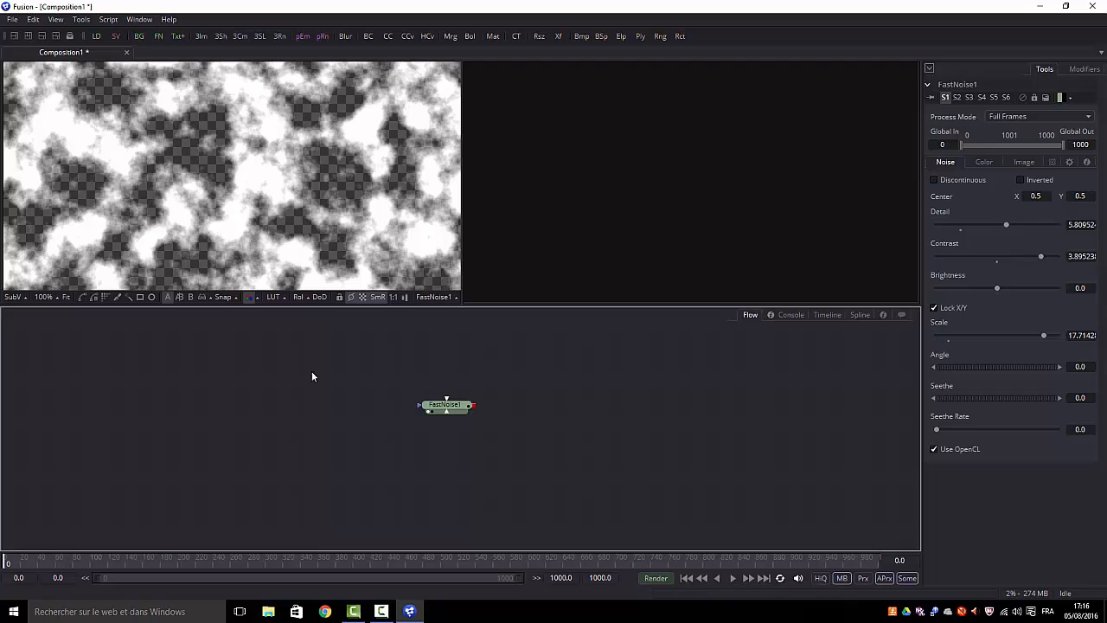
Step: Add an unconnected Shape 3D node below and beside the FastNoise node and show it in the second viewer
left_click(82, 20)
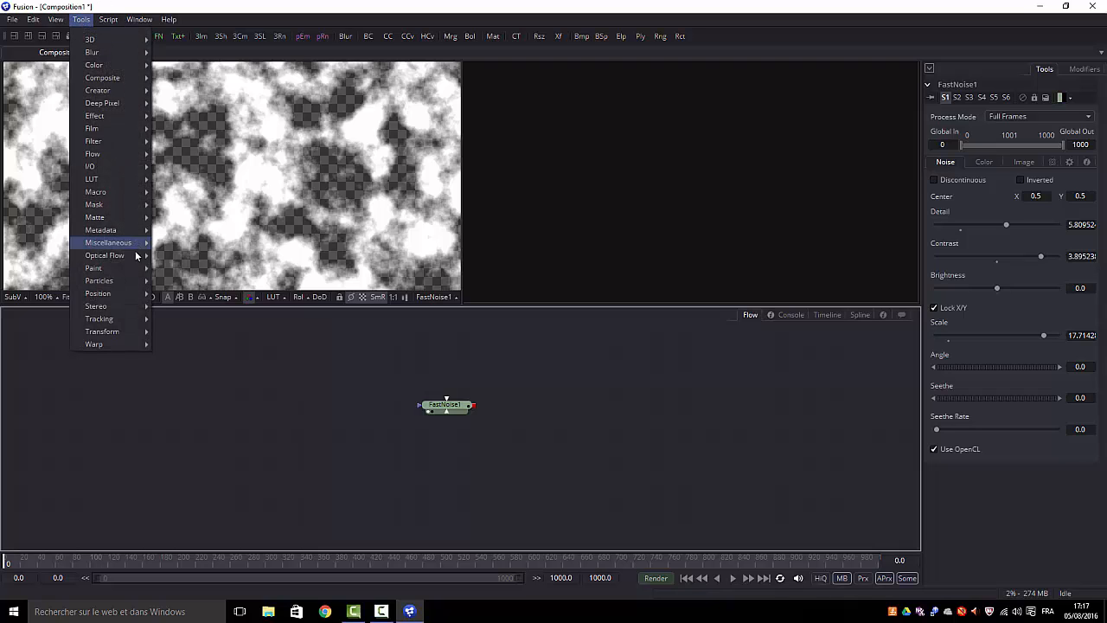
mouse_move(130, 47)
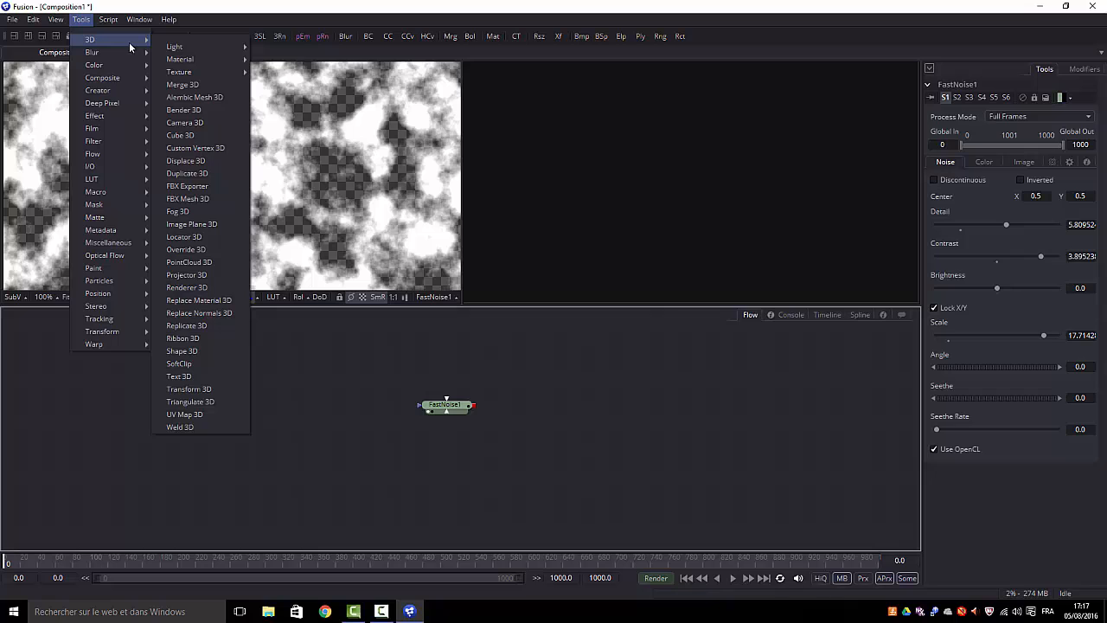
left_click(212, 350)
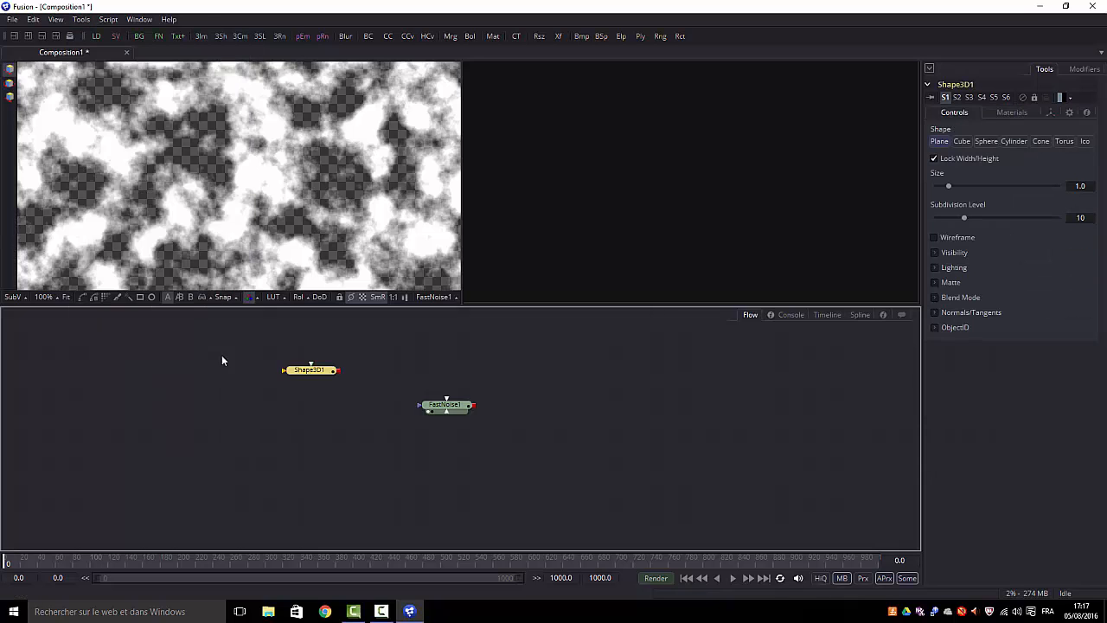
left_click_drag(319, 374, 580, 439)
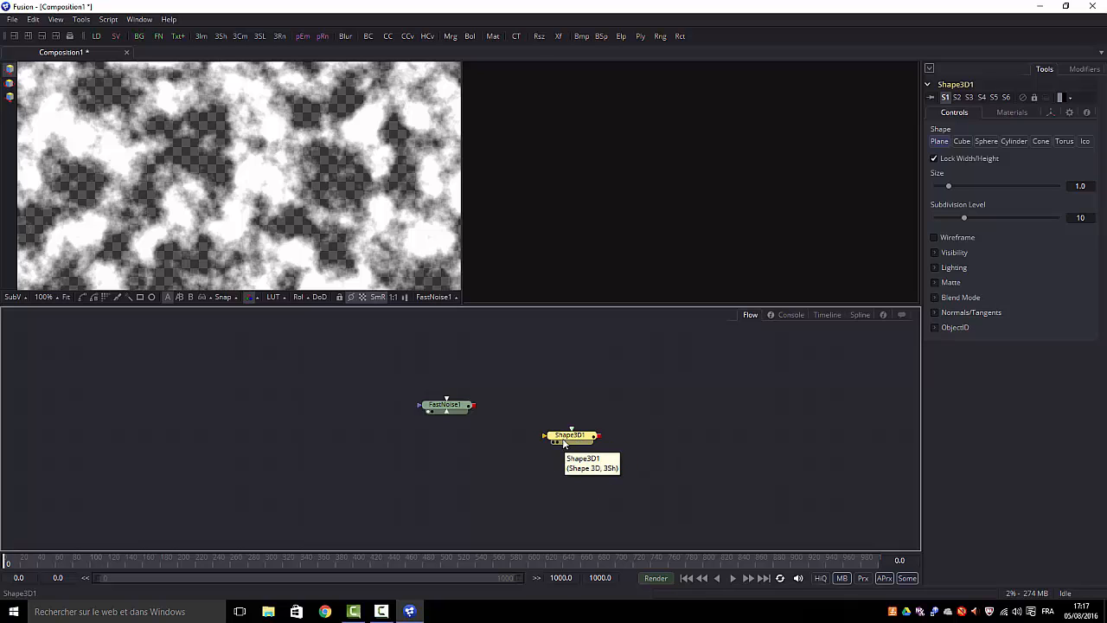
left_click(557, 442)
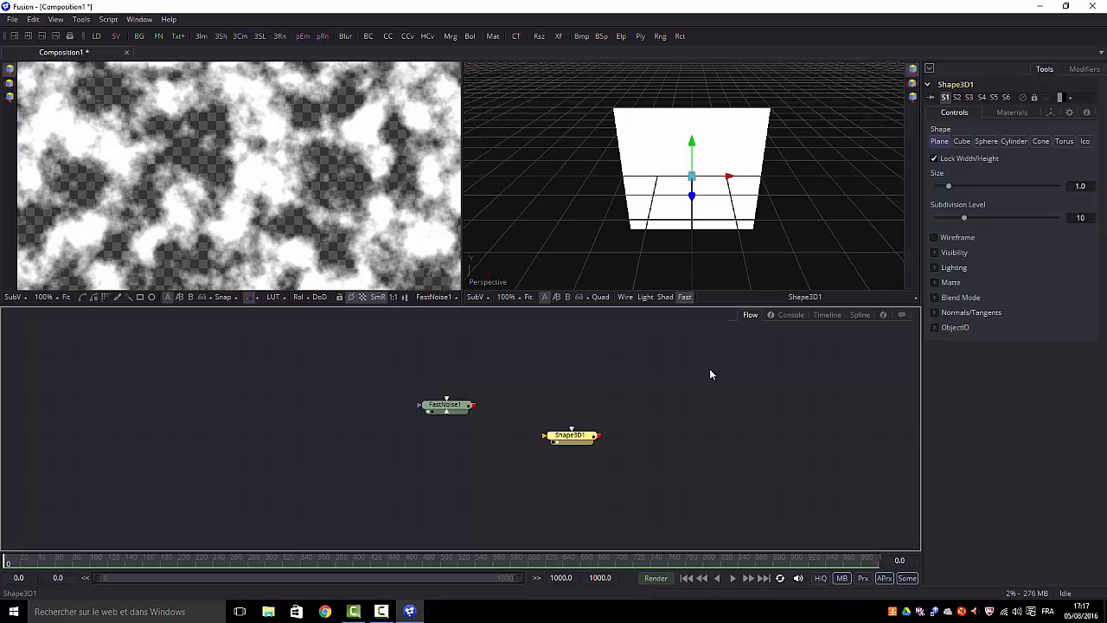
Step: Enable lighting in the fitted 3D view and try out the primitive shapes, ending with Sphere for the Shape 3D node
left_click(962, 141)
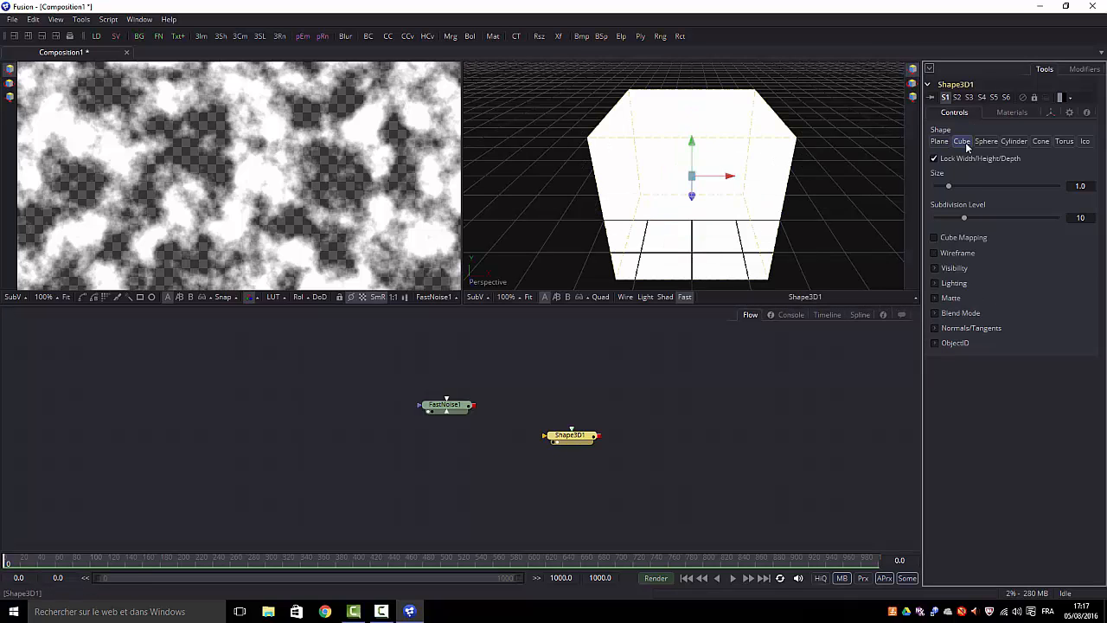
left_click(645, 297)
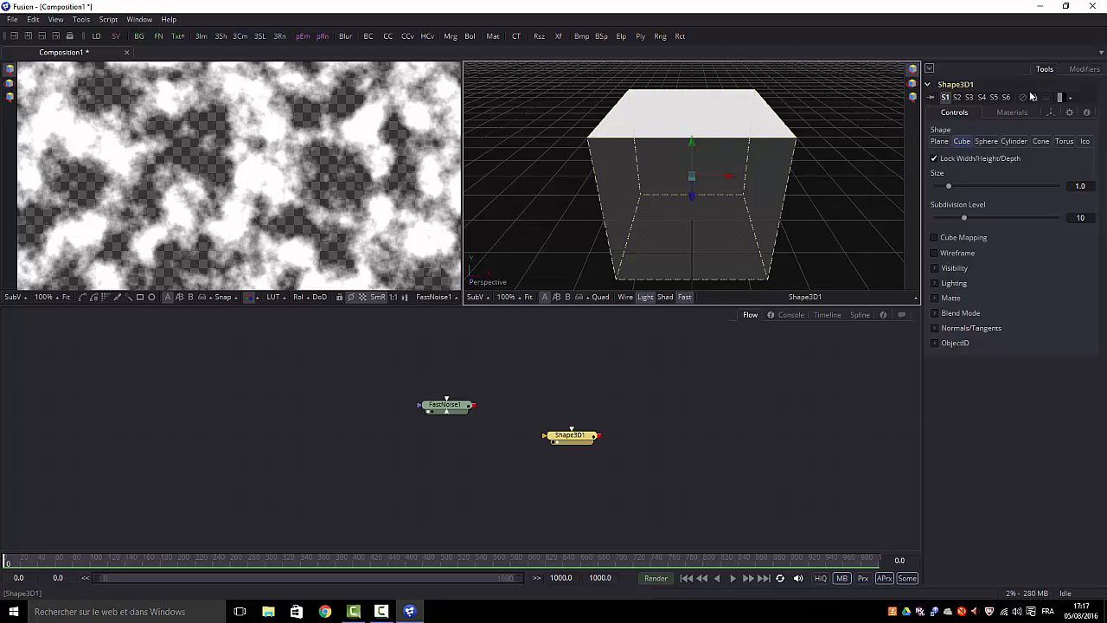
left_click(986, 141)
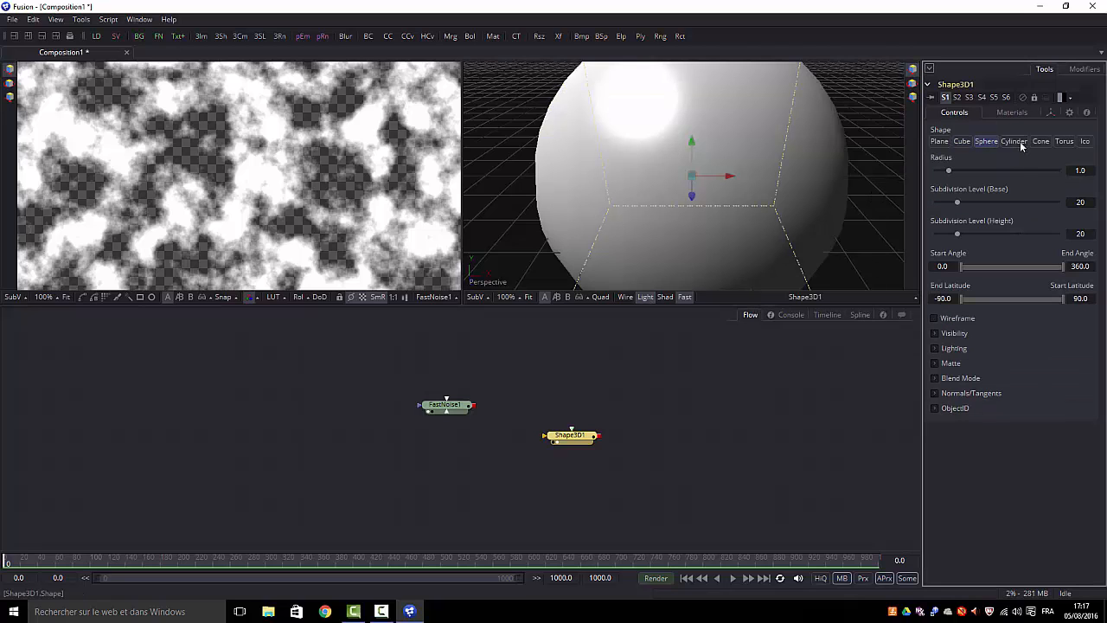
left_click(1017, 142)
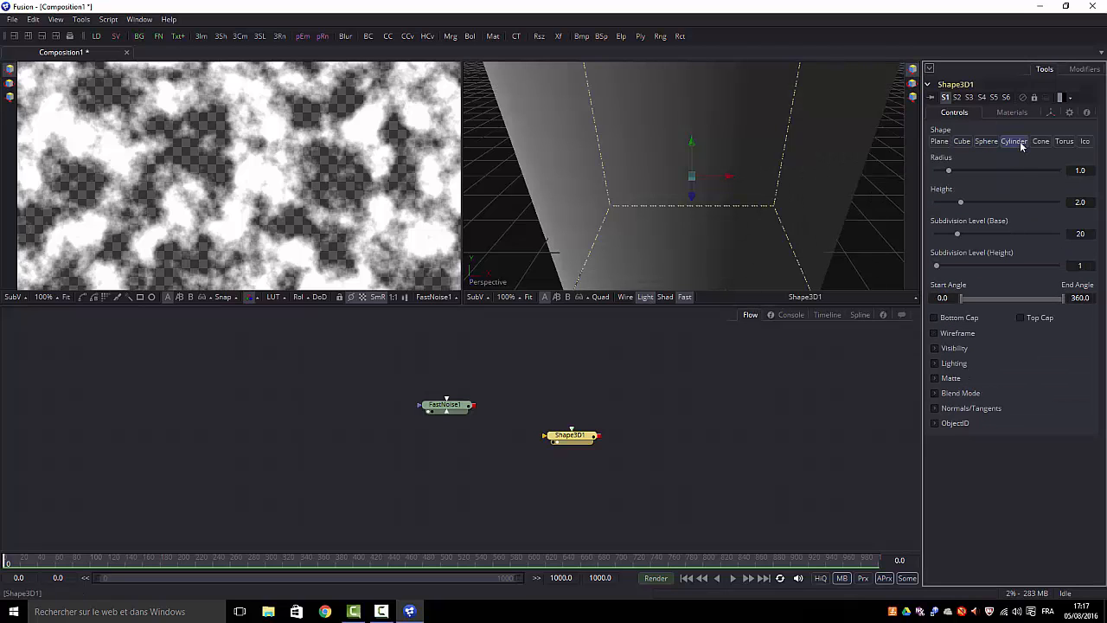
left_click(529, 297)
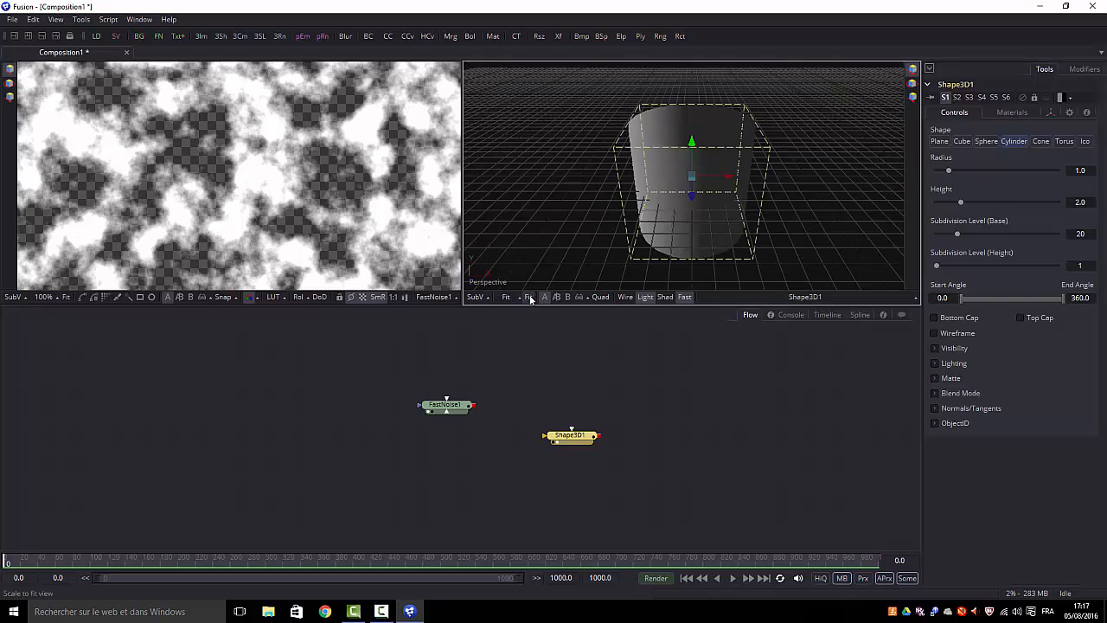
left_click(1039, 141)
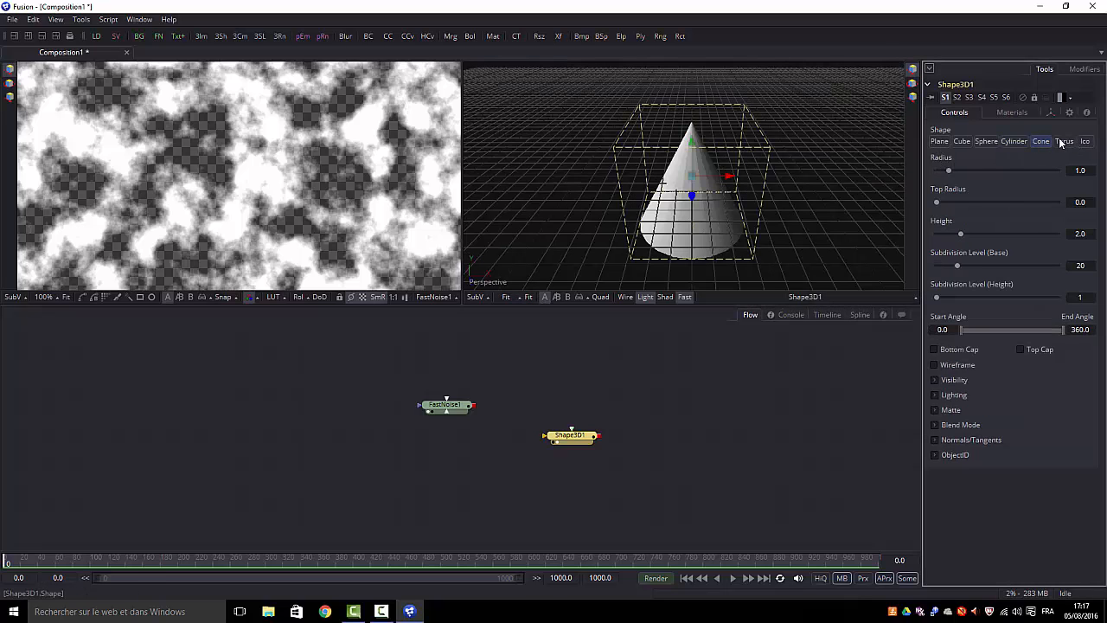
left_click(1063, 142)
left_click(1084, 142)
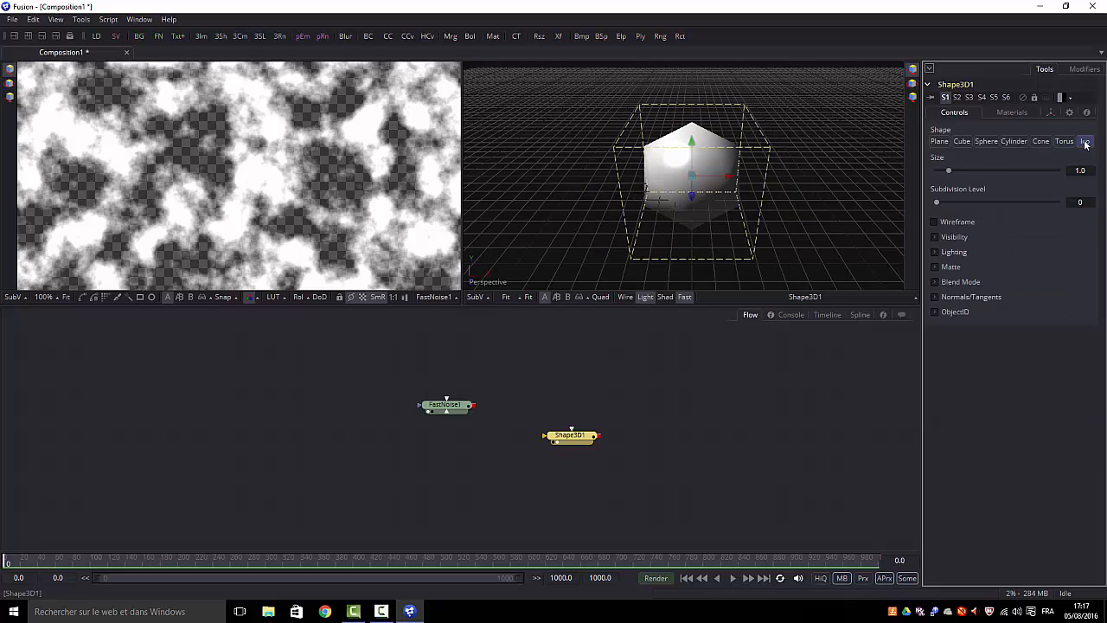
left_click(986, 142)
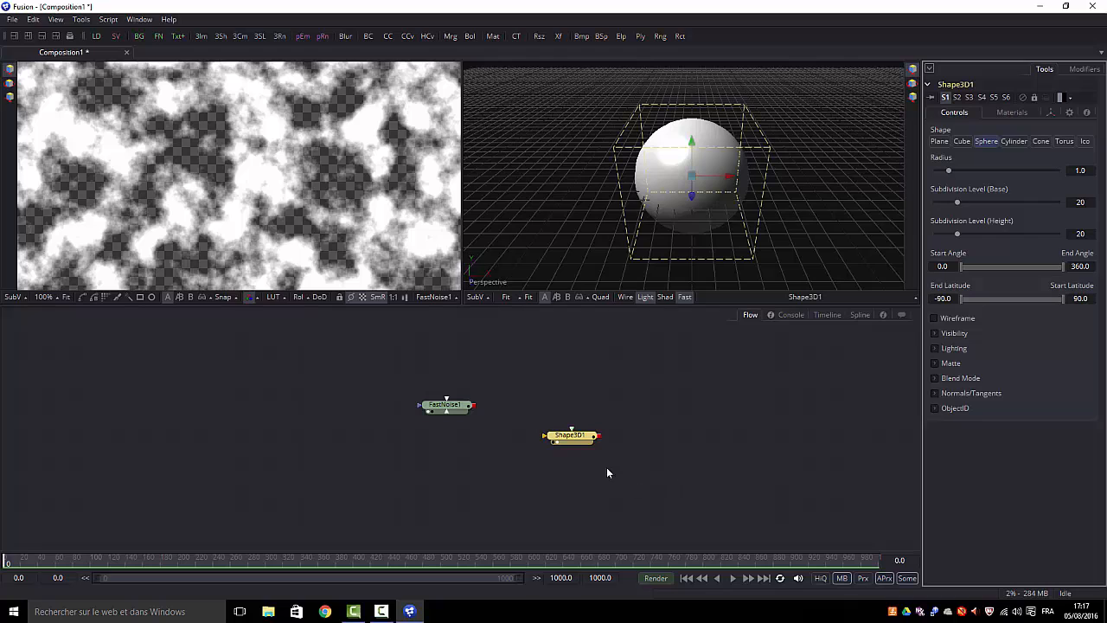
Step: Move the Shape 3D node slightly lower and add a Displace 3D node fed by it
left_click_drag(571, 437, 548, 462)
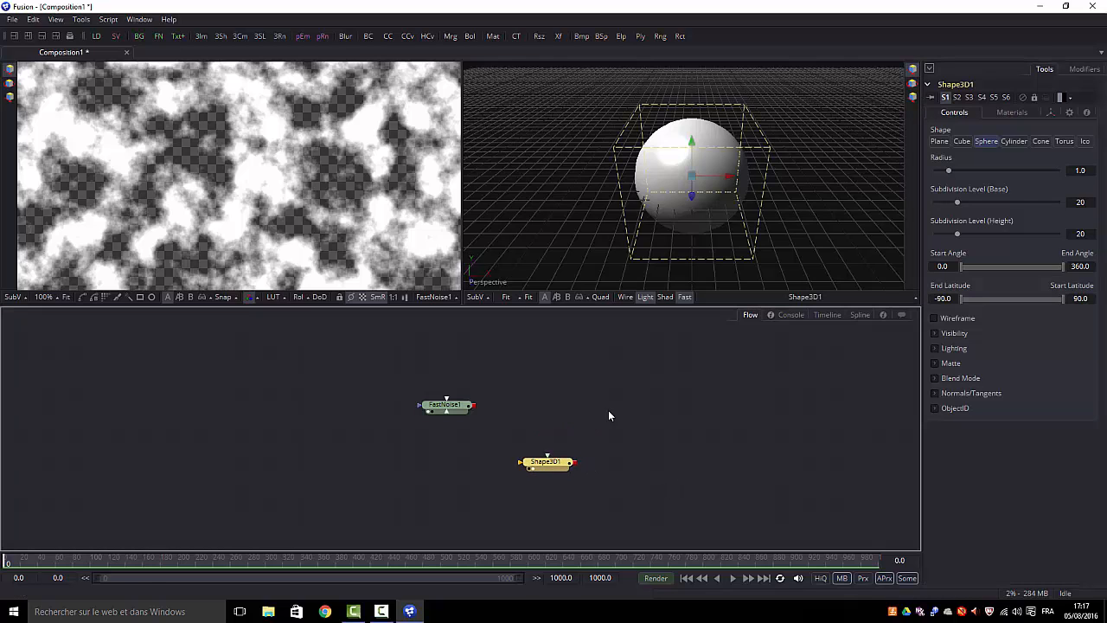
left_click(81, 19)
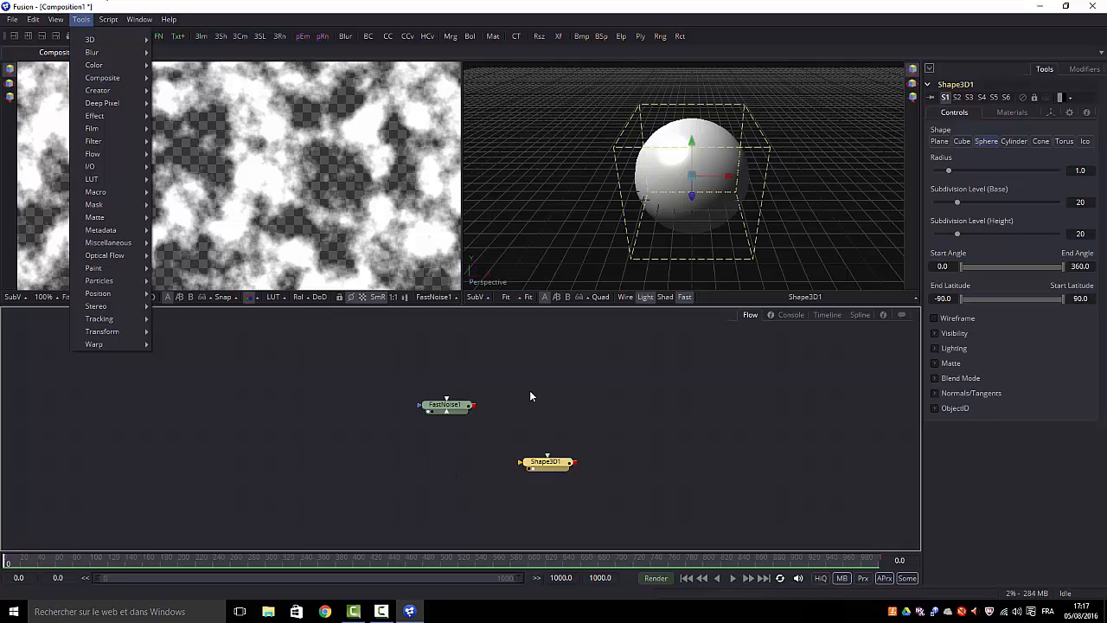
mouse_move(105, 42)
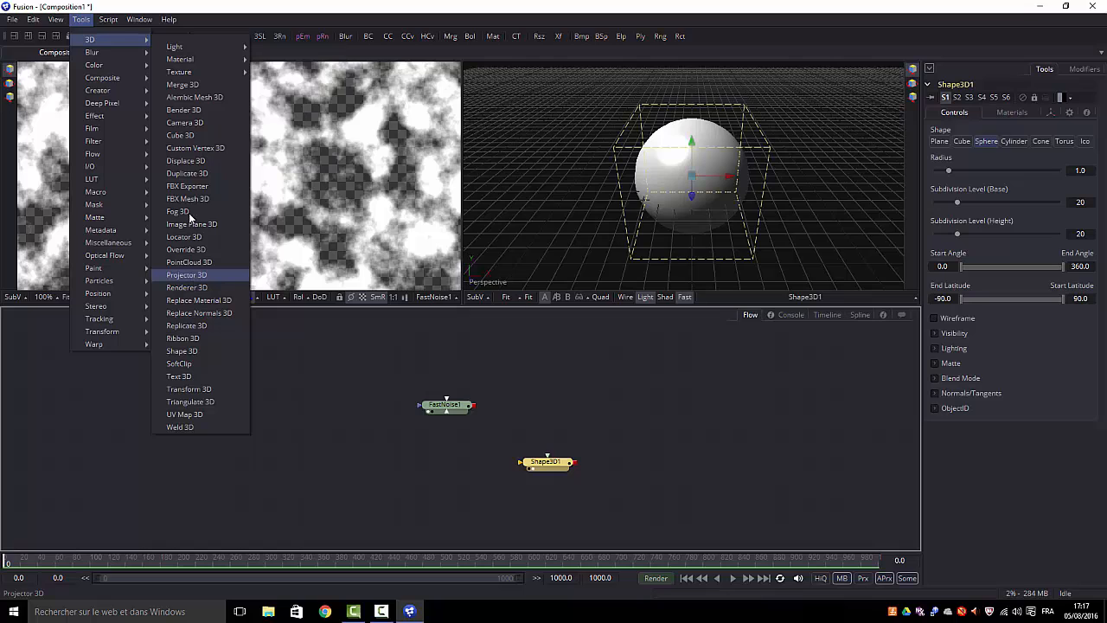
left_click(186, 162)
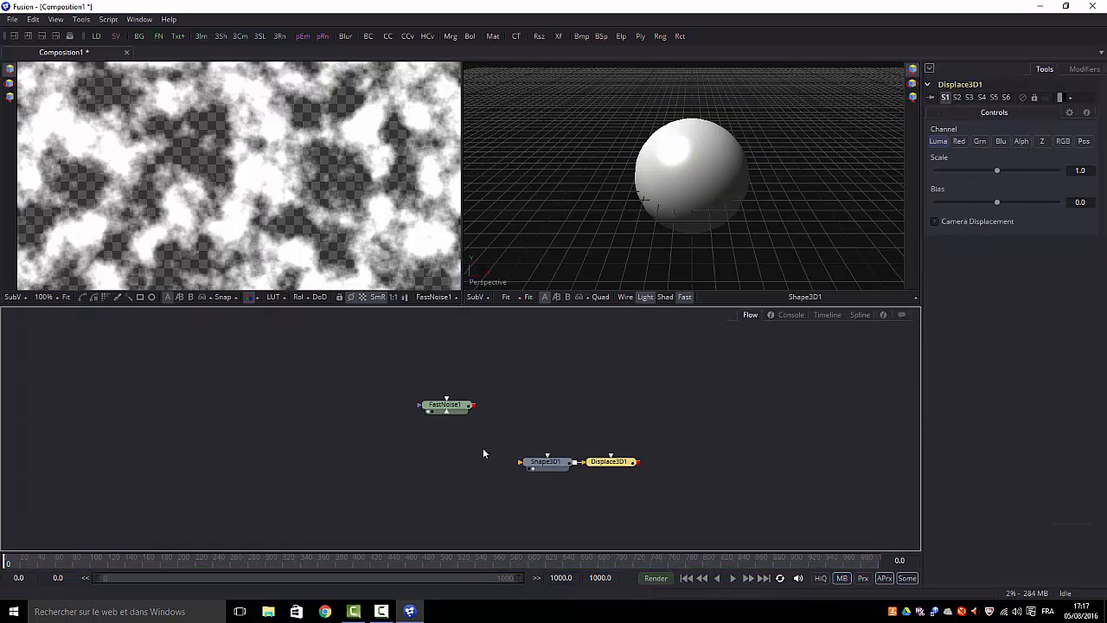
Step: Place the Displace 3D node under FastNoise, connect the noise output to it and show the displaced sphere in the second viewer
left_click_drag(605, 457, 447, 460)
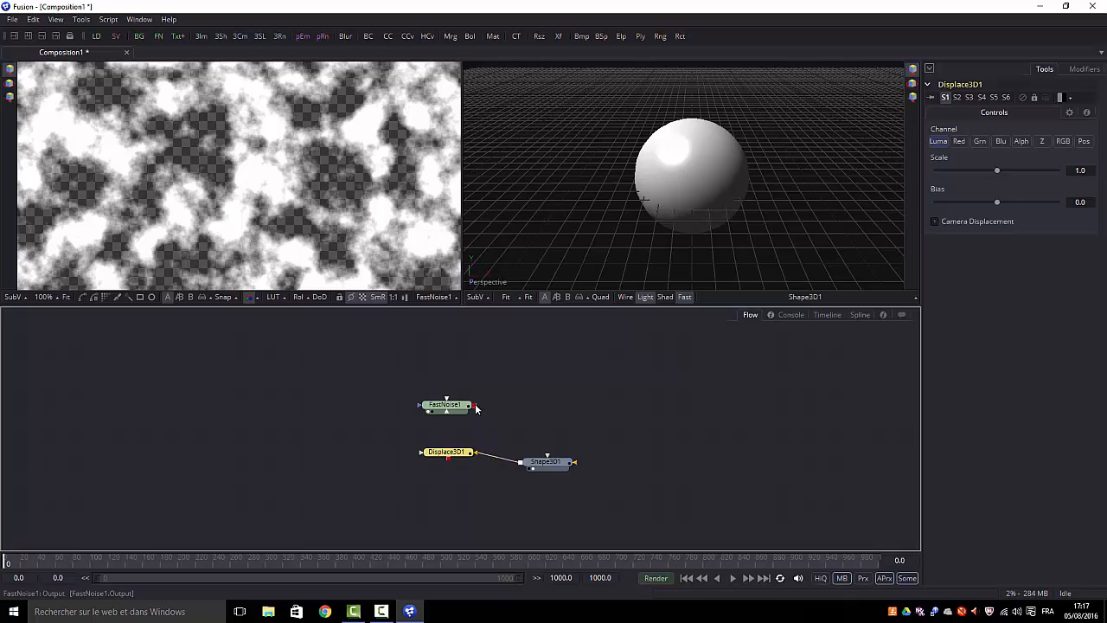
left_click_drag(474, 405, 472, 457)
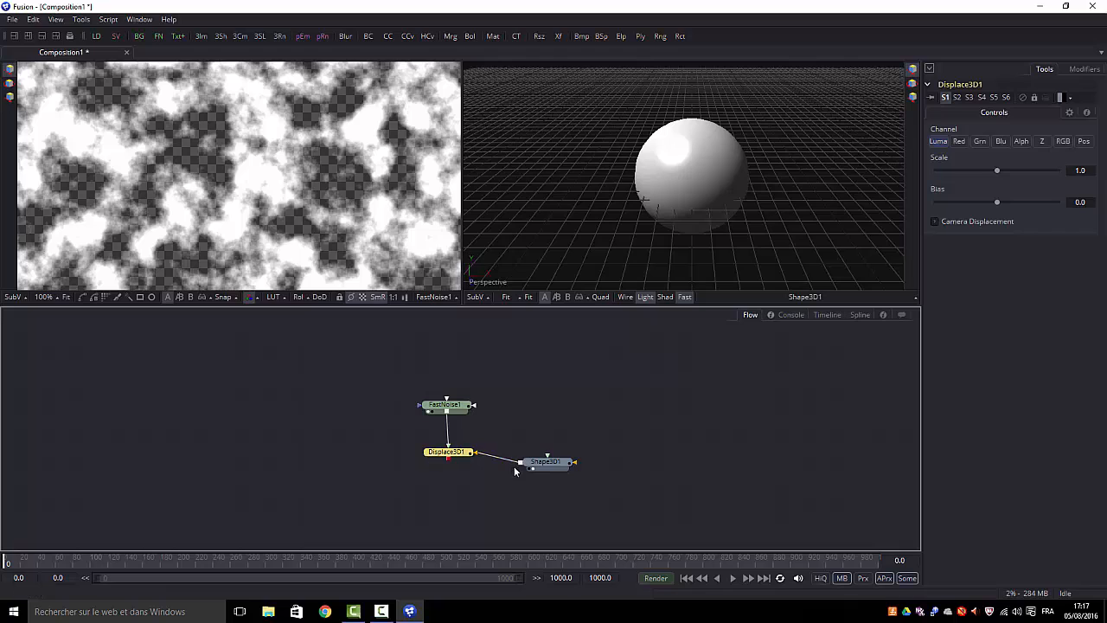
left_click(435, 461)
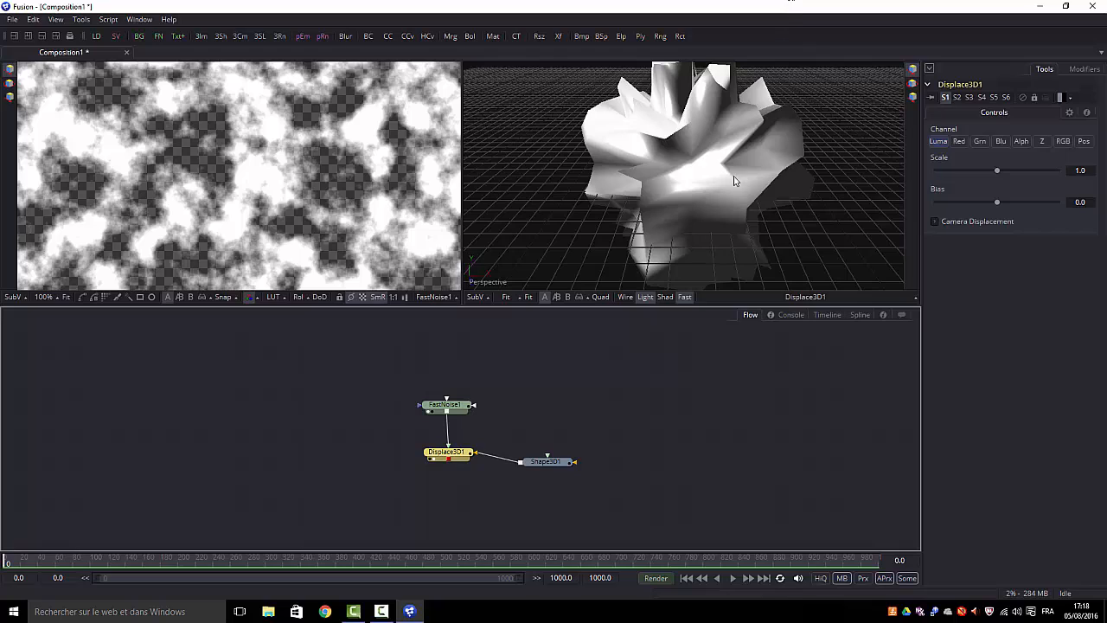
left_click(474, 149)
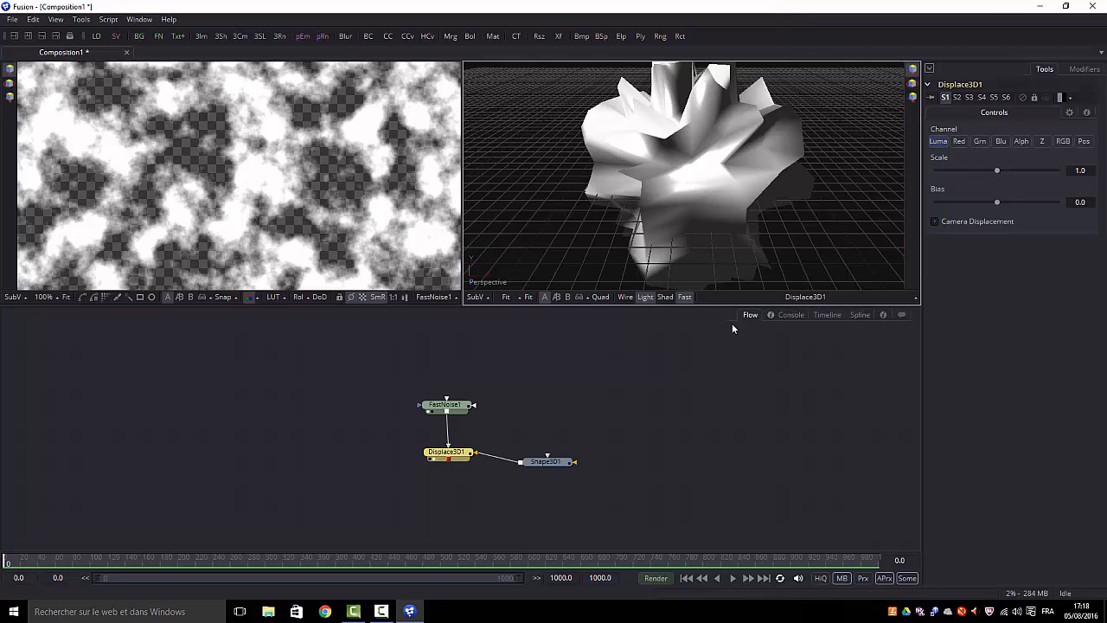
Step: Adjust the FastNoise texture to a detail of about 6.71, a scale of about 9.33 and a brightness of about 0.37
left_click(446, 405)
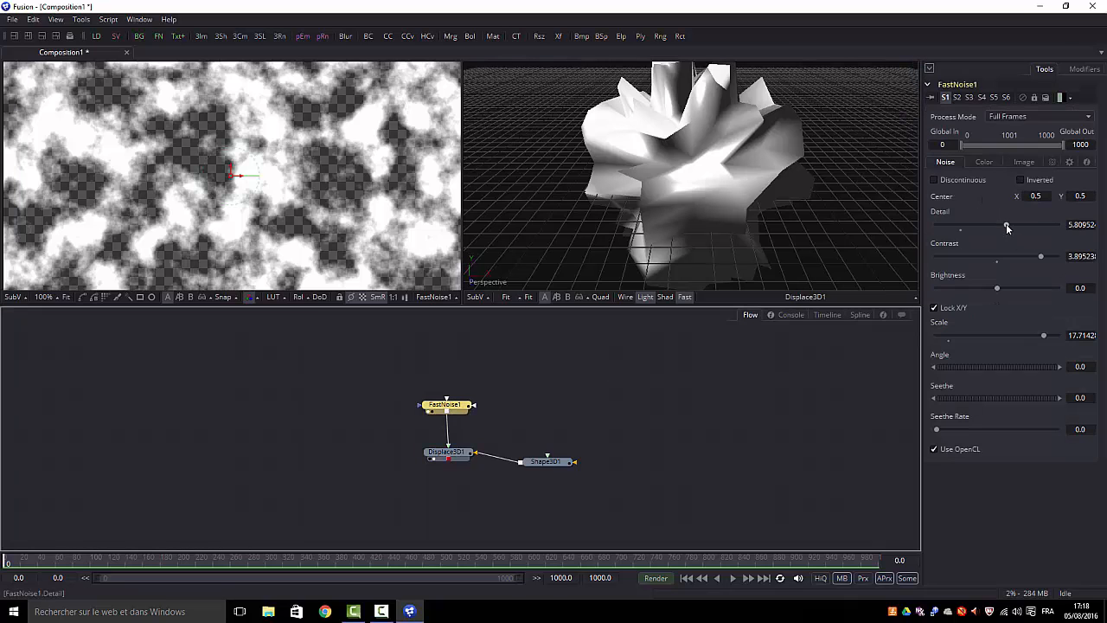
mouse_move(1006, 223)
left_mouse_down()
mouse_move(1044, 218)
mouse_move(993, 234)
mouse_move(1017, 227)
left_mouse_up()
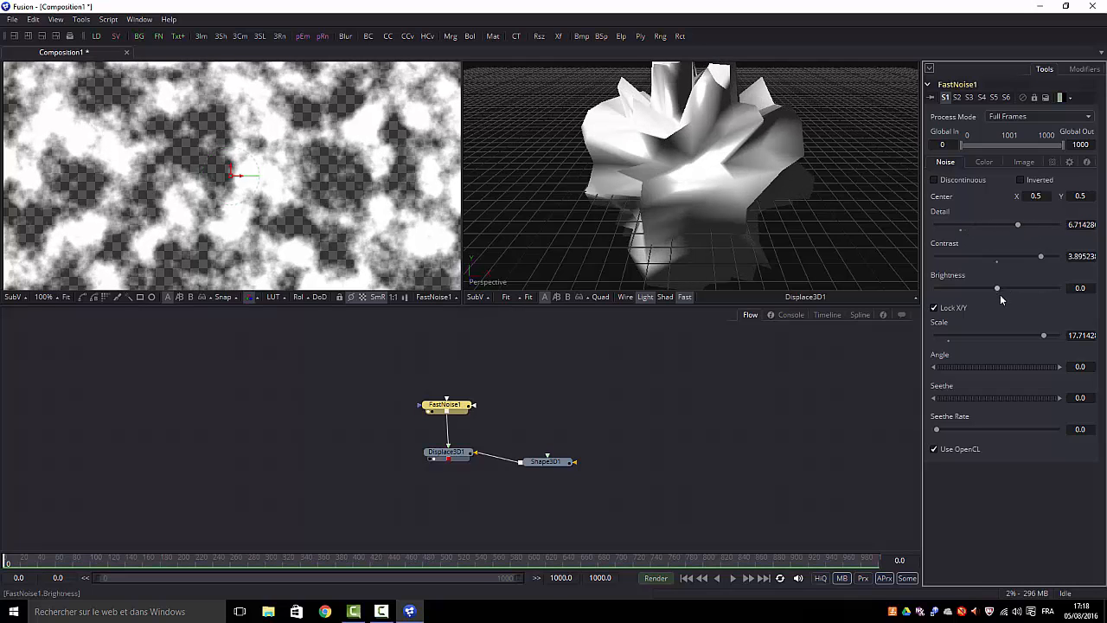
mouse_move(1014, 337)
left_mouse_down()
mouse_move(976, 336)
mouse_move(1023, 333)
mouse_move(994, 335)
left_mouse_up()
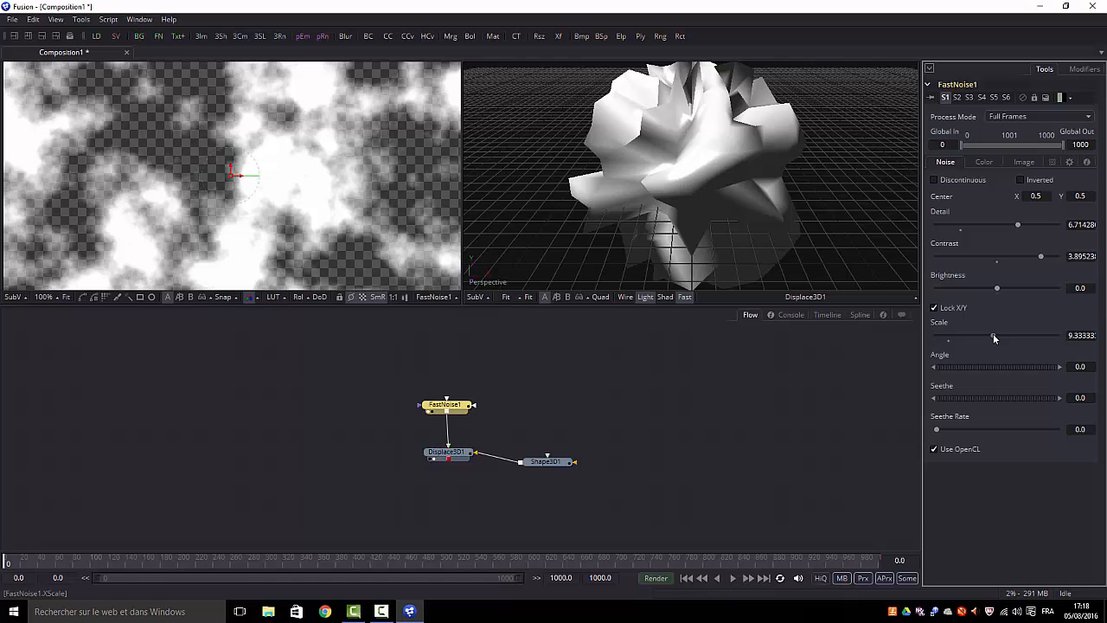
left_click_drag(1013, 287, 1057, 288)
left_click_drag(949, 290, 1020, 291)
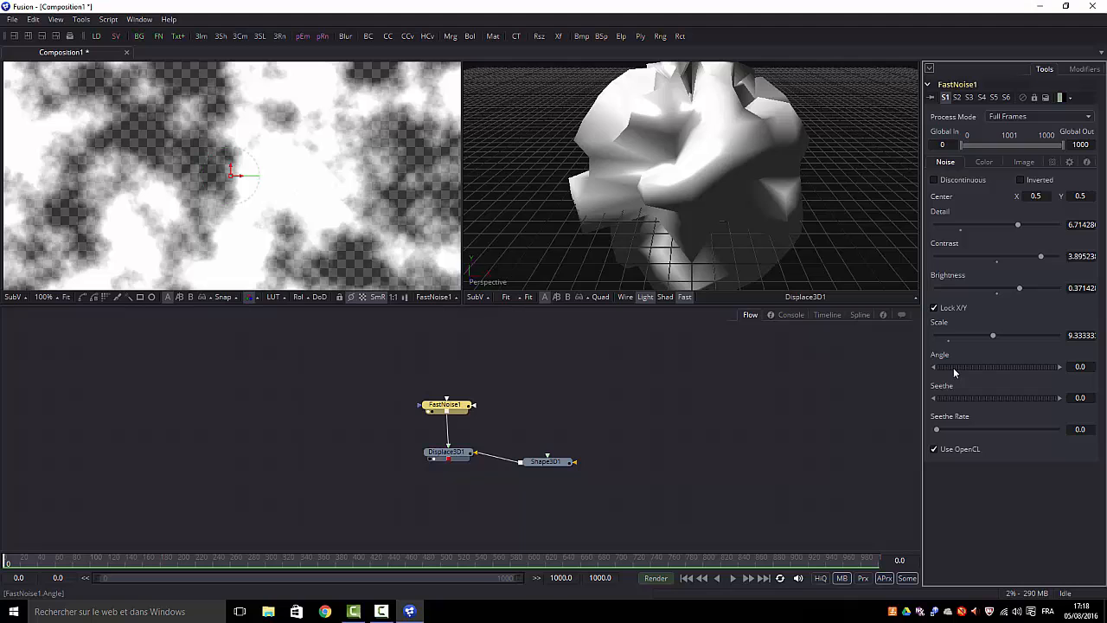
Step: Set the FastNoise angle to about 103.8, the seethe to about 0.058 and the seethe rate to about 0.095
left_click_drag(954, 367, 1012, 367)
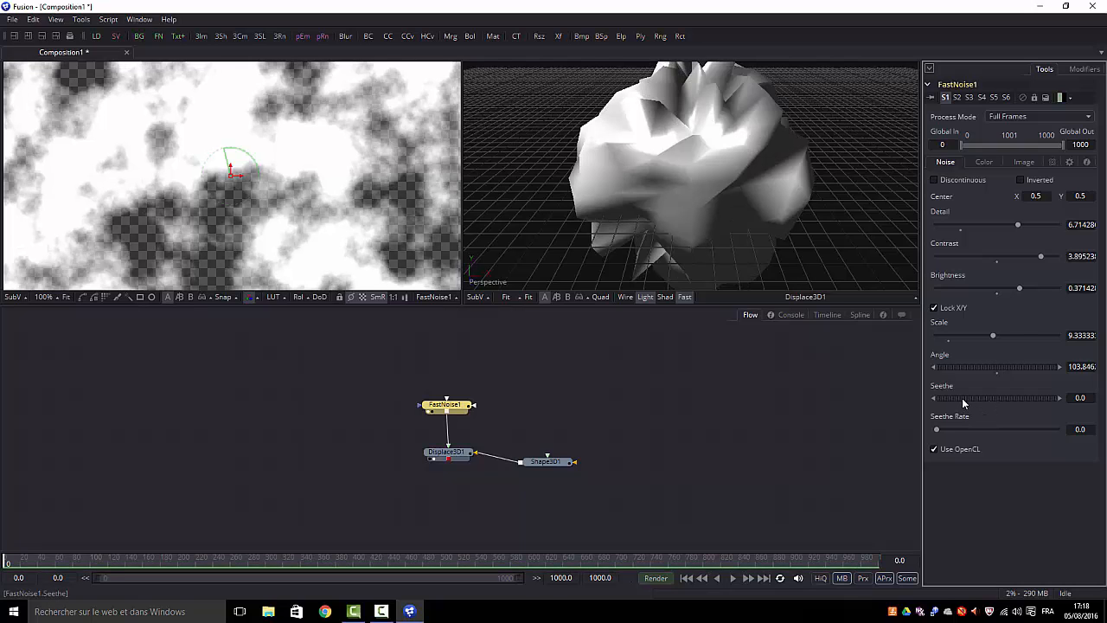
left_click_drag(962, 398, 984, 398)
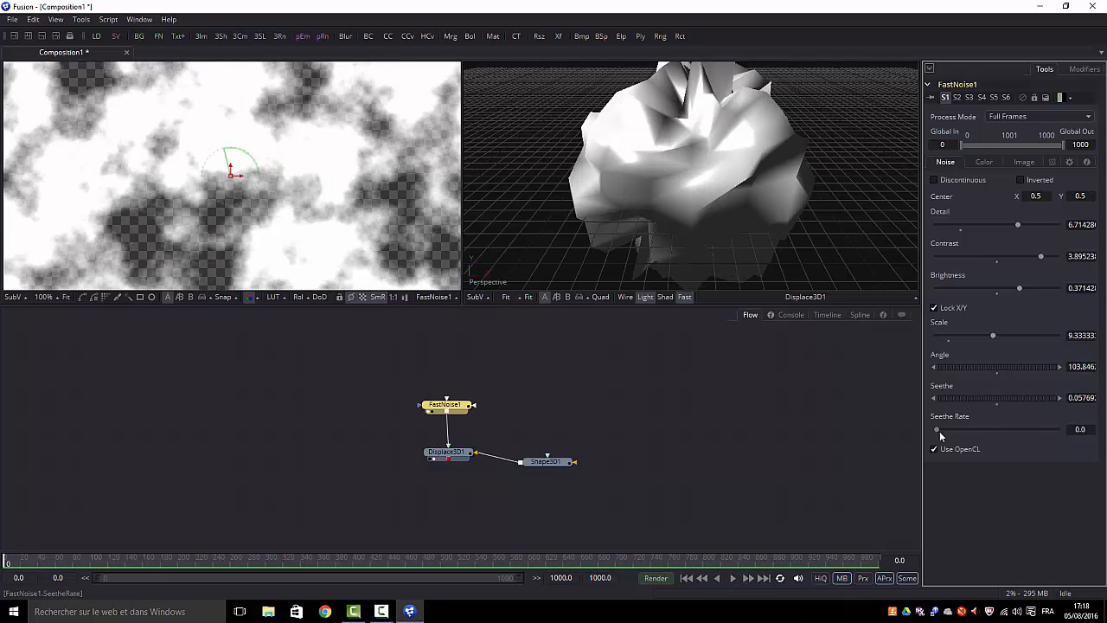
left_click_drag(937, 430, 948, 429)
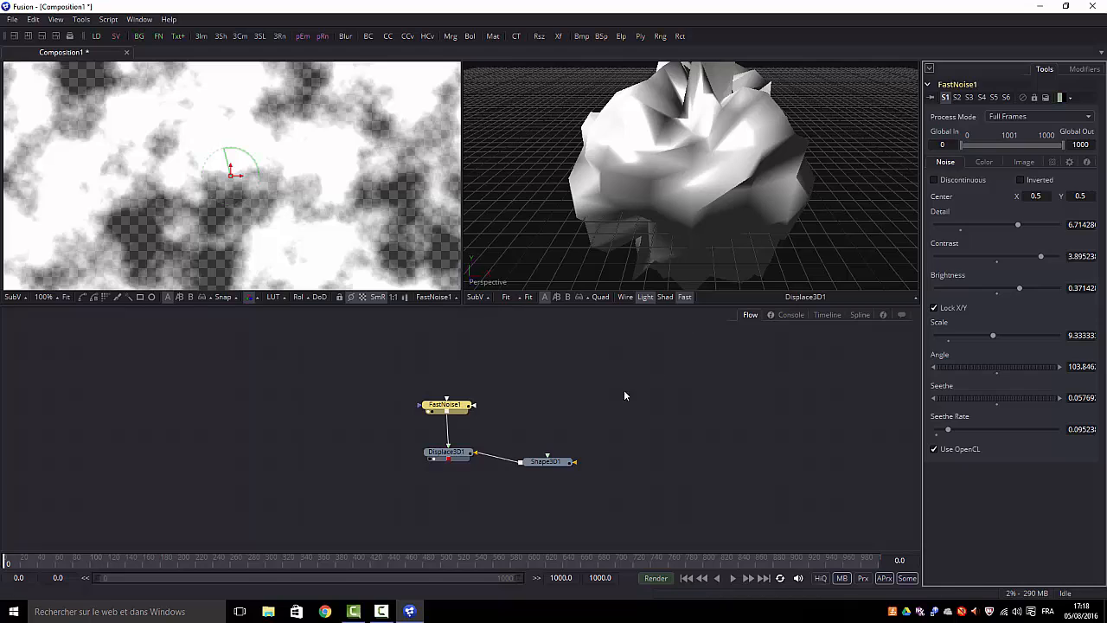
Step: Give the Shape 3D sphere base subdivision 73, height subdivision 42 and a radius of about 0.67
left_click(537, 464)
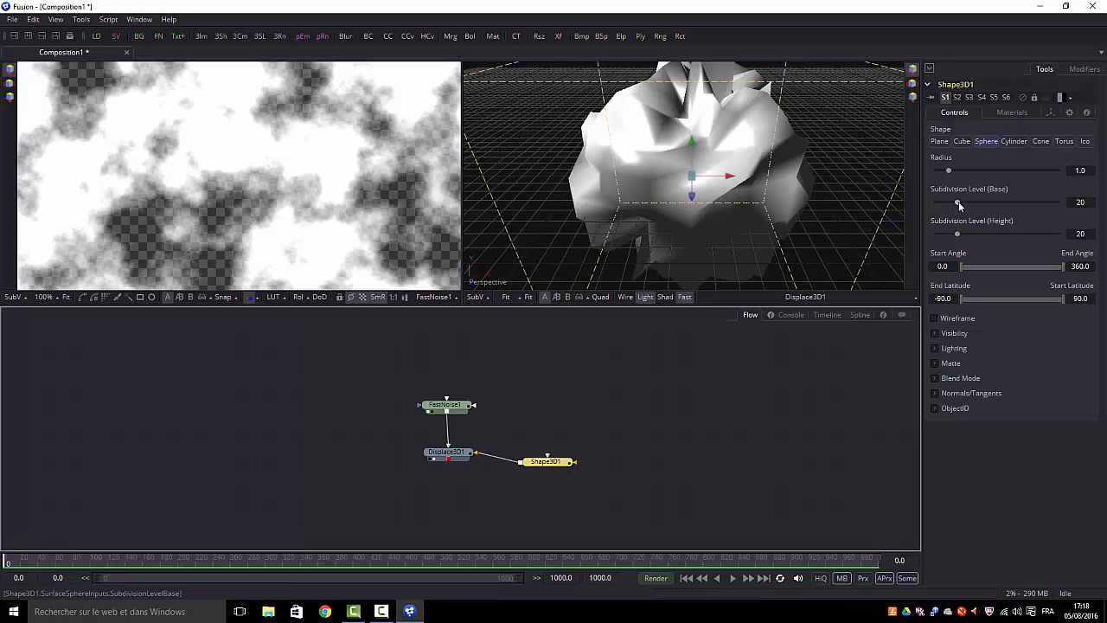
left_click_drag(957, 201, 1000, 200)
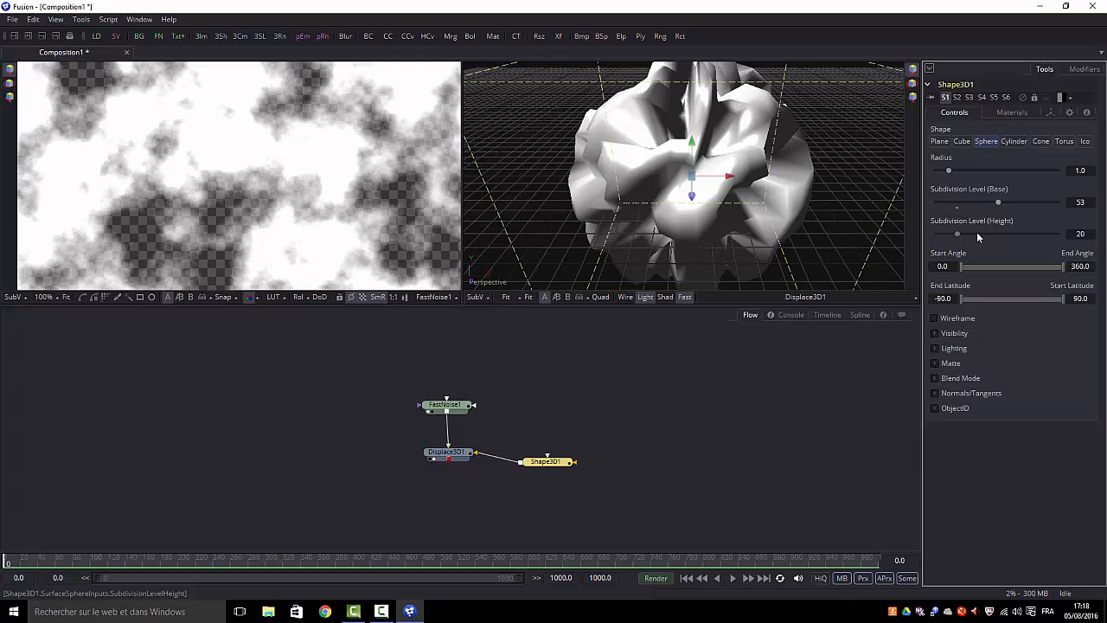
left_click_drag(960, 234, 1023, 203)
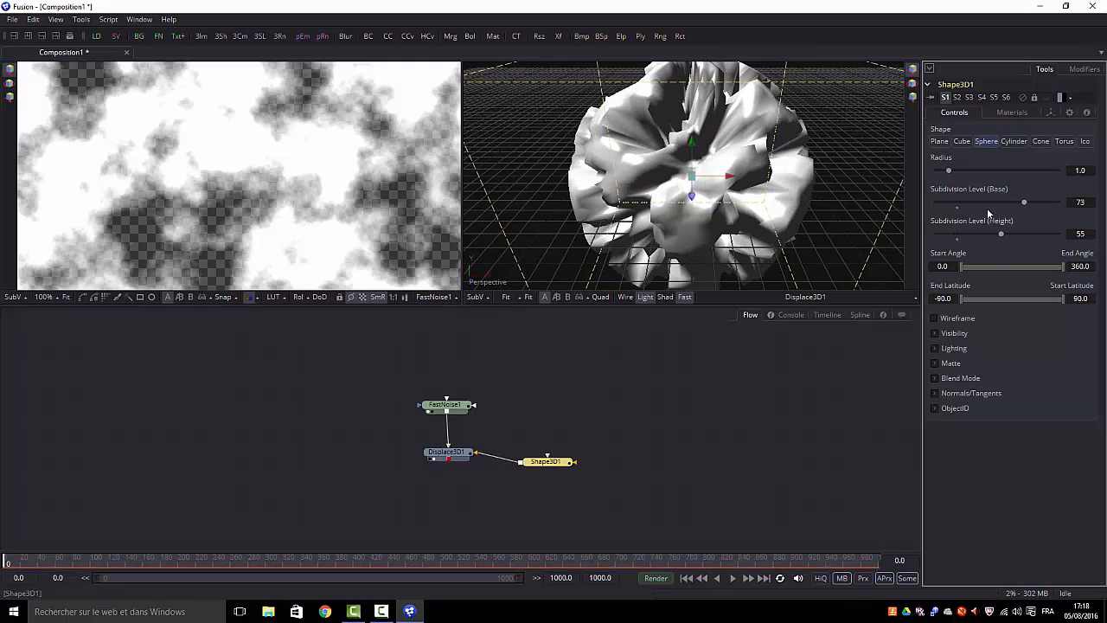
mouse_move(950, 170)
left_mouse_down()
mouse_move(964, 170)
mouse_move(945, 176)
left_mouse_up()
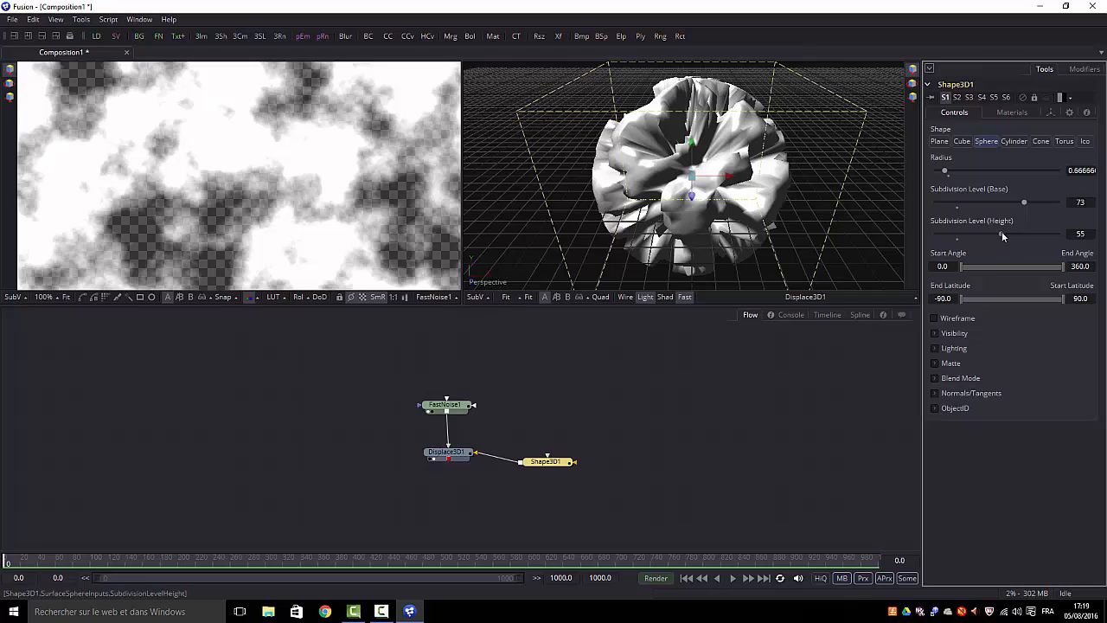
mouse_move(1002, 231)
left_mouse_down()
mouse_move(1014, 229)
mouse_move(987, 239)
left_mouse_up()
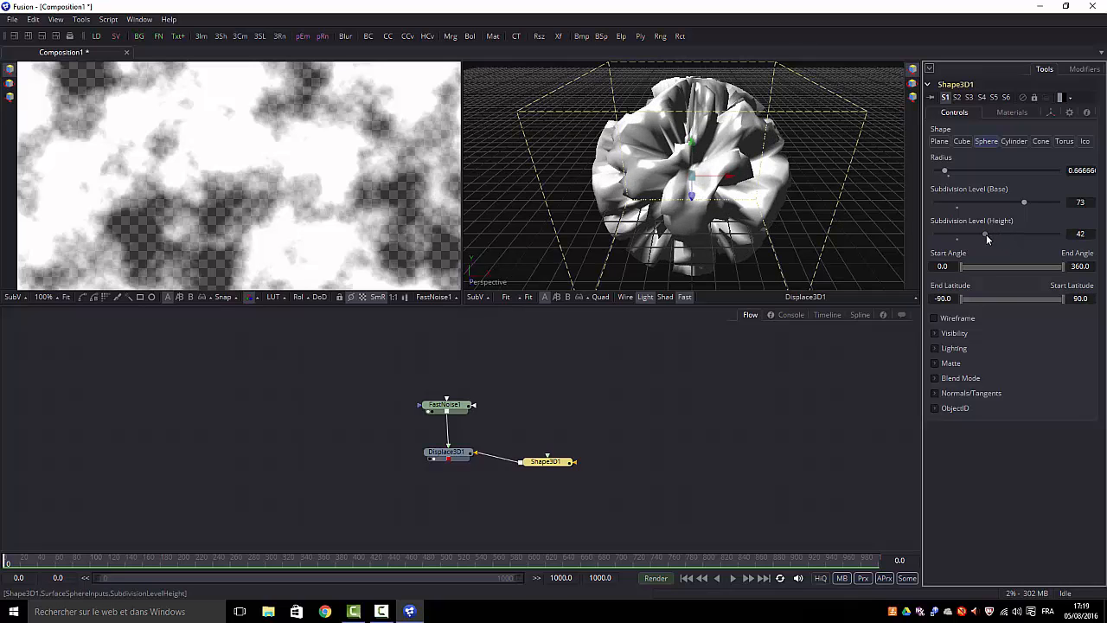
Step: Soften the FastNoise displacement with scale about 0.95, detail about 6.81, contrast about 2.22 and brightness about -0.33
left_click(466, 405)
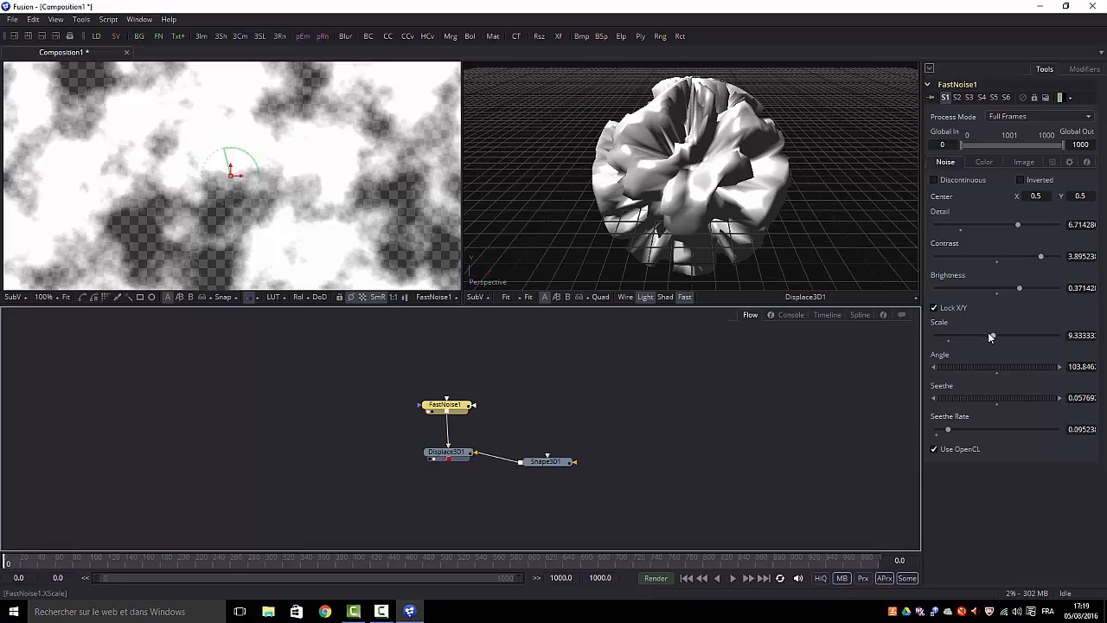
left_click_drag(995, 334, 963, 343)
left_click_drag(955, 344, 947, 345)
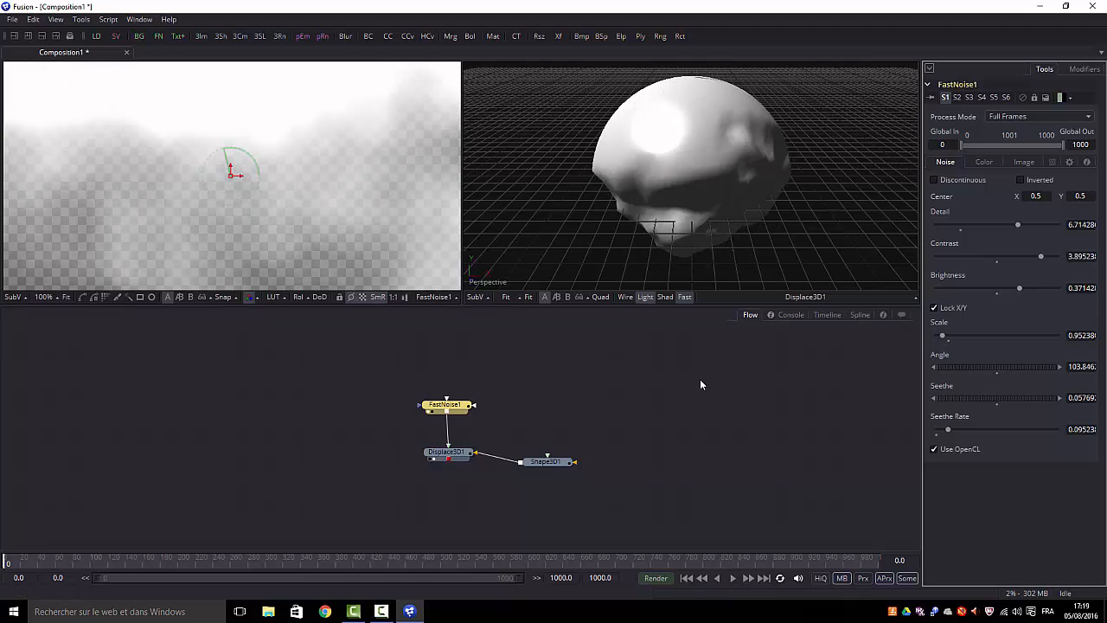
left_click_drag(1017, 222, 1015, 258)
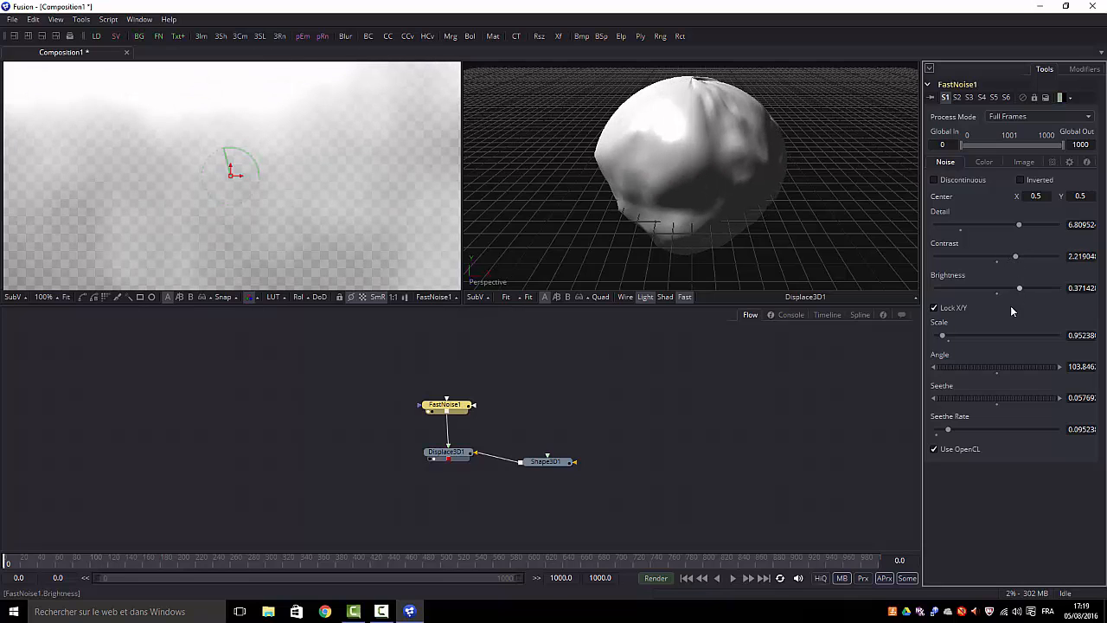
left_click_drag(1018, 289, 976, 288)
left_click(490, 147)
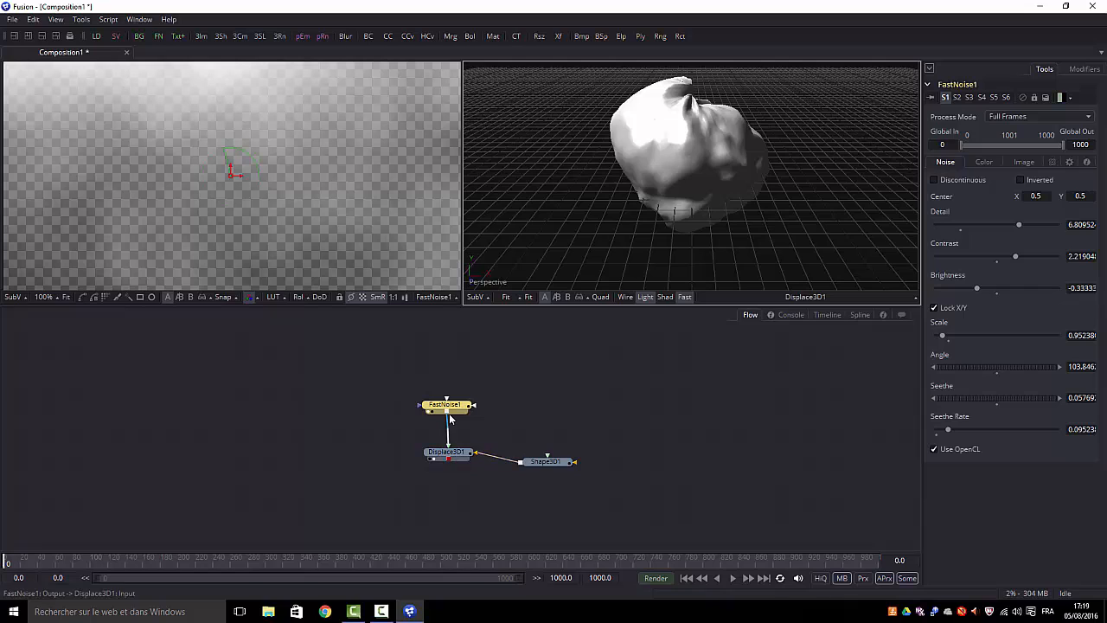
Step: Rotate the Shape 3D sphere around Y to about 258.5 degrees to inspect its seam
left_click(532, 464)
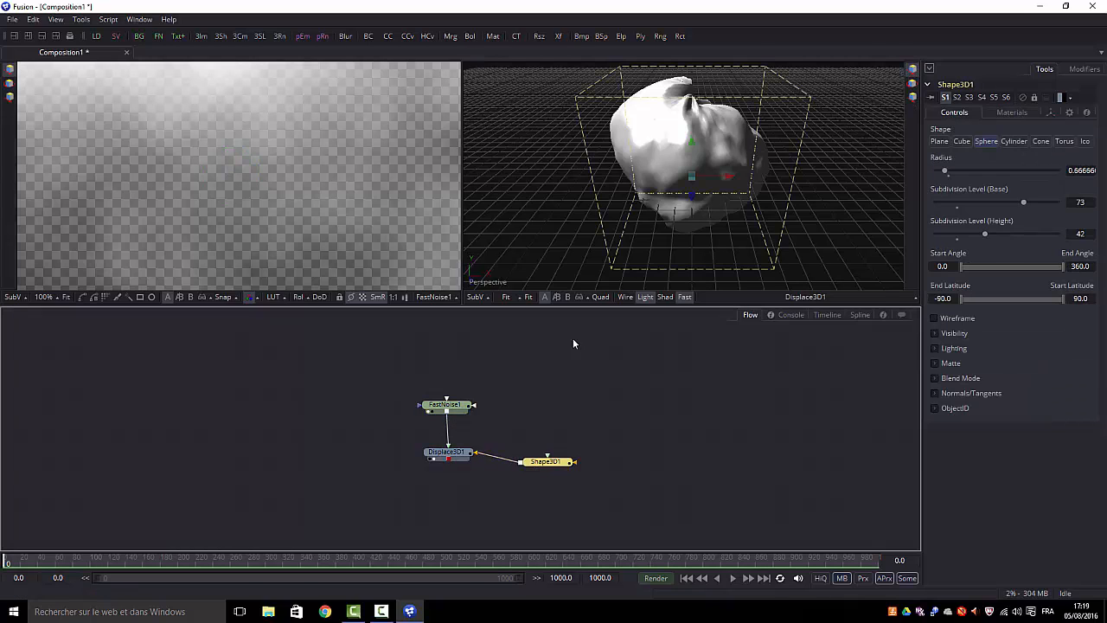
left_click(482, 144)
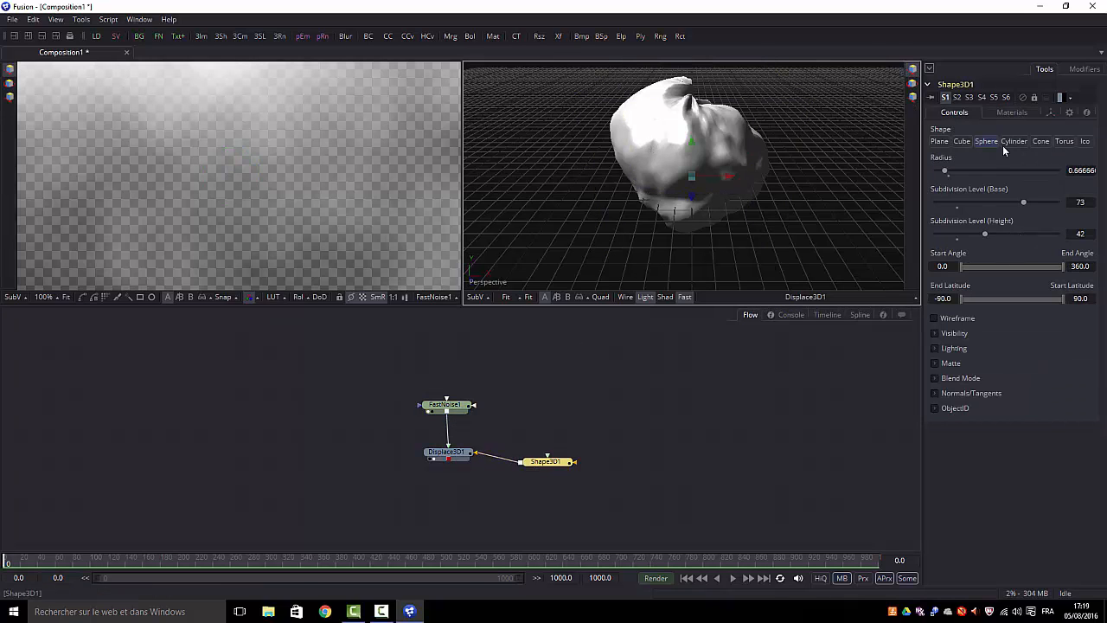
left_click(1052, 113)
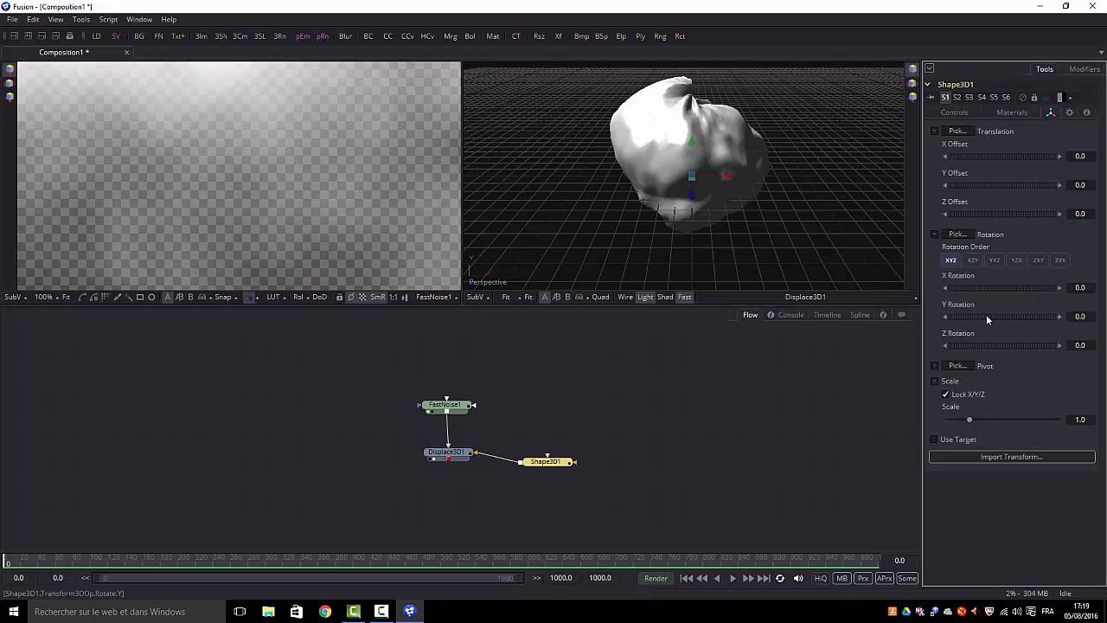
left_click_drag(986, 316, 1064, 318)
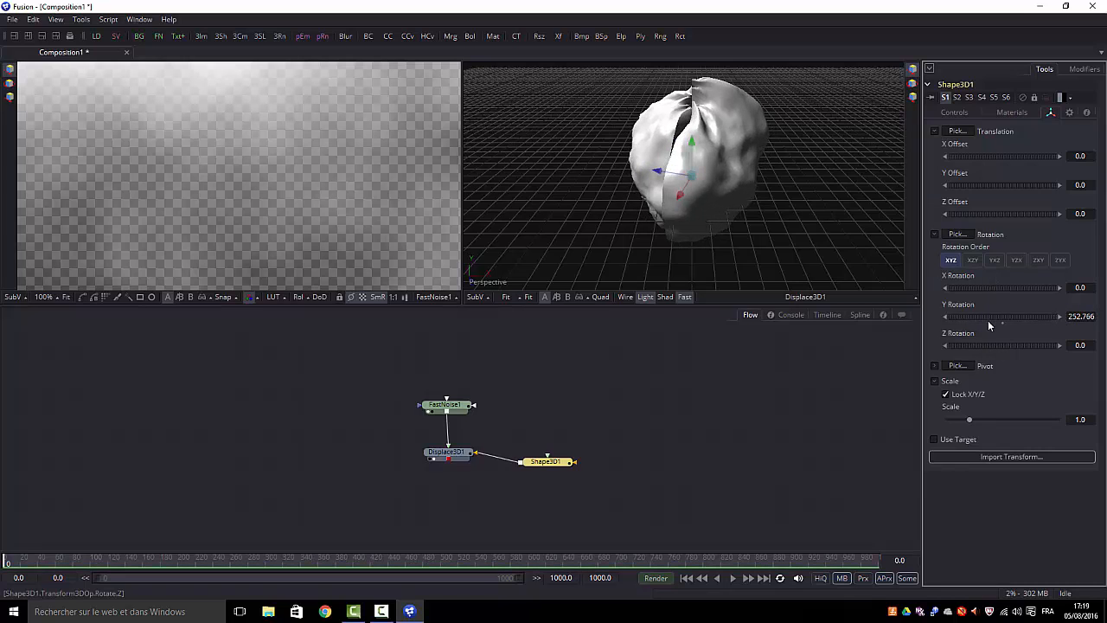
left_click_drag(977, 318, 979, 318)
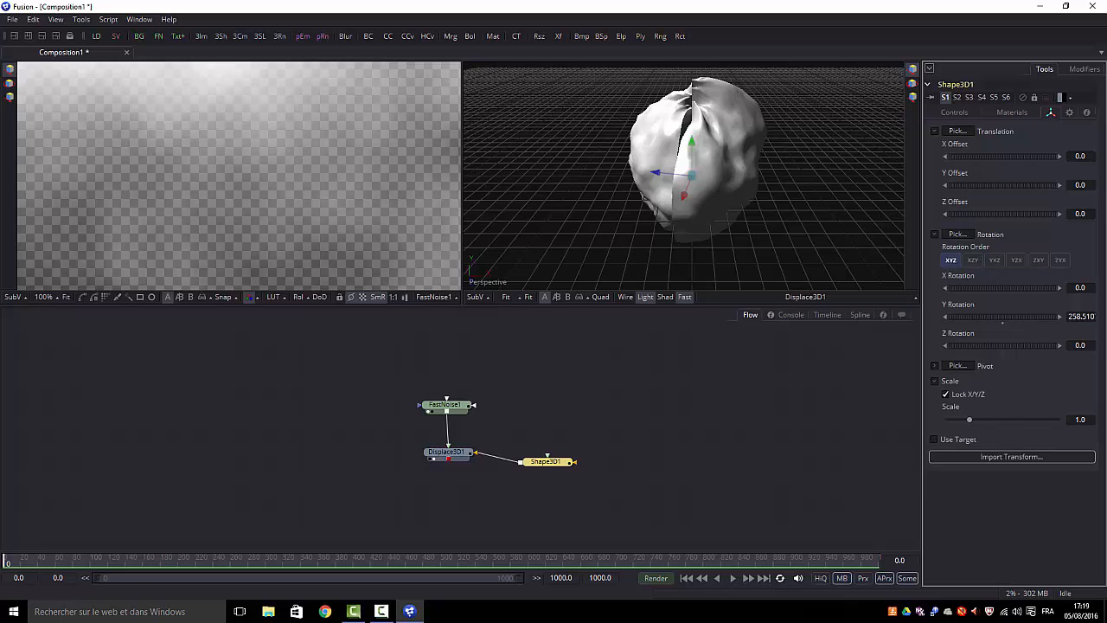
Step: Insert a Weld 3D node between the Shape 3D and Displace 3D nodes and set the sphere's Y rotation to about 268.1 degrees
left_click_drag(553, 467, 639, 463)
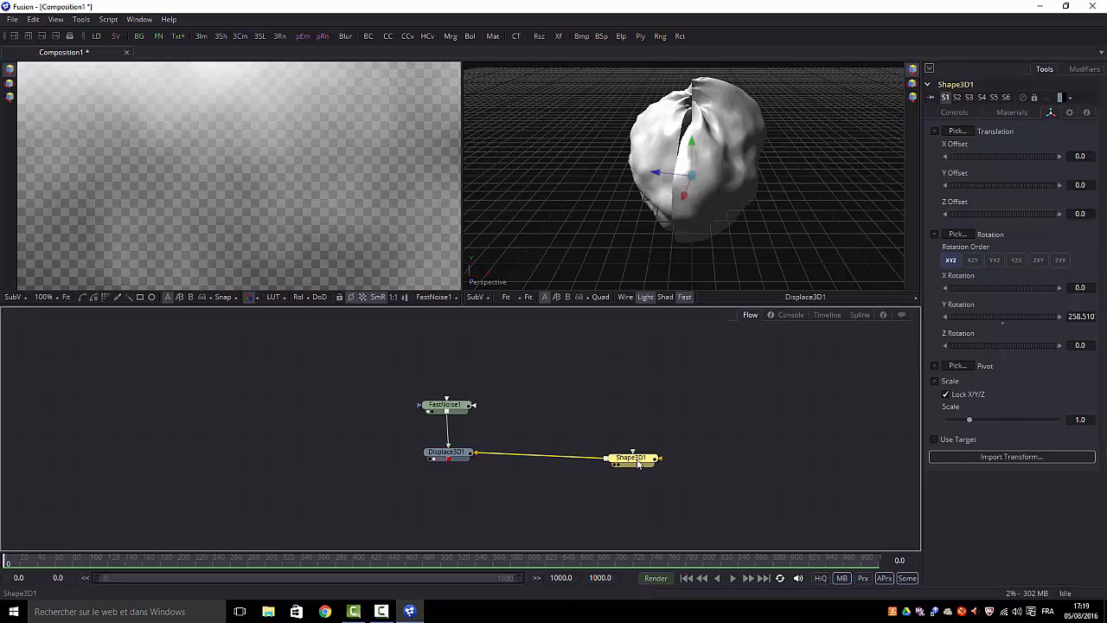
left_click(82, 19)
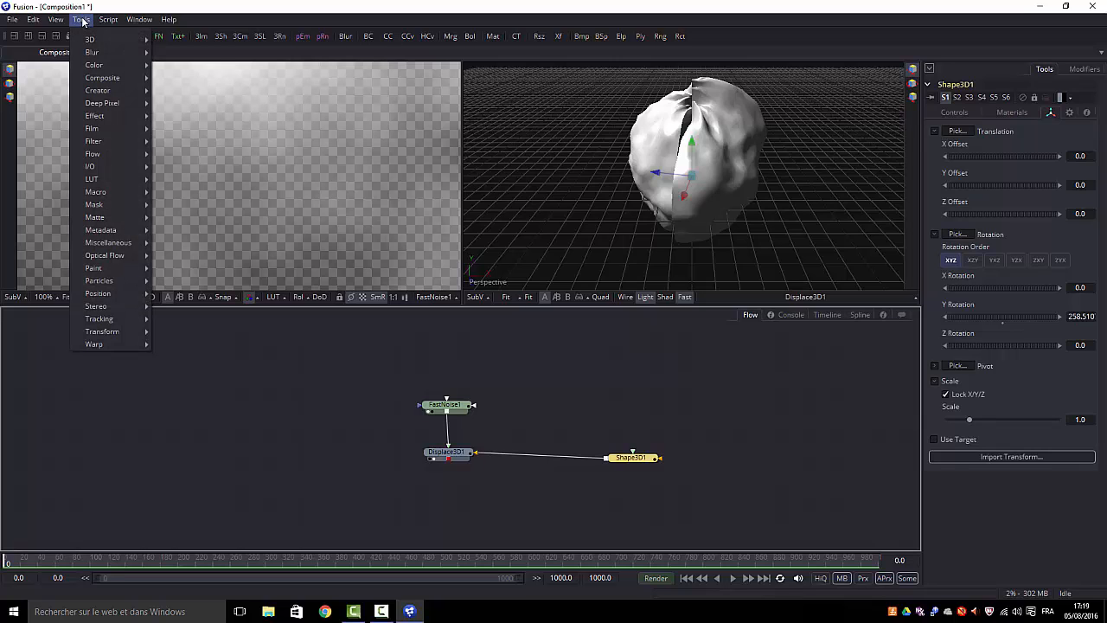
mouse_move(90, 39)
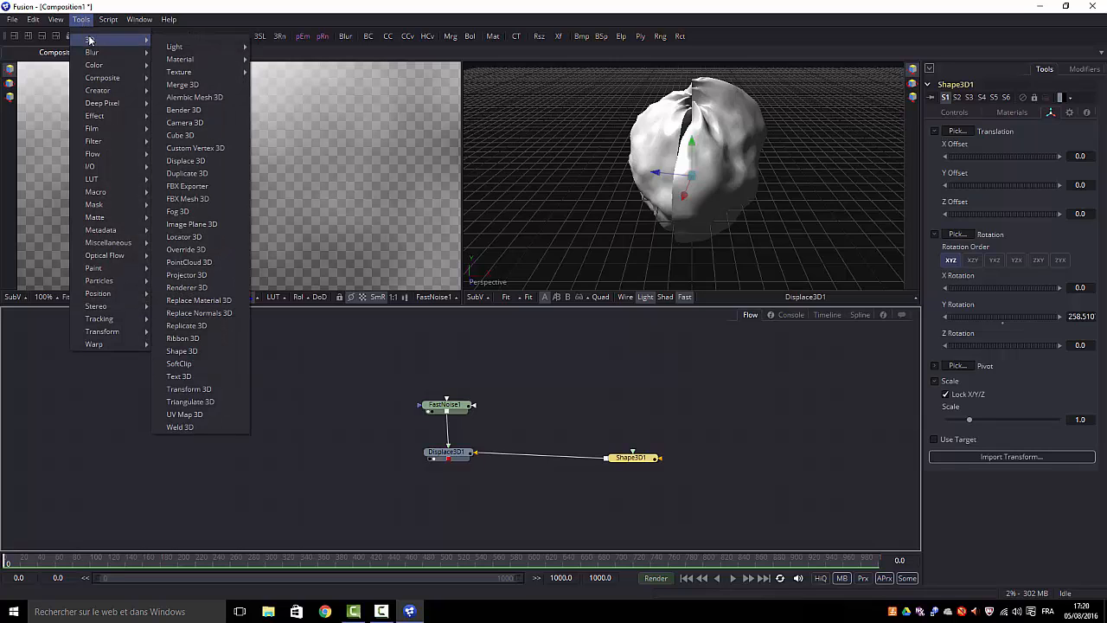
left_click(182, 426)
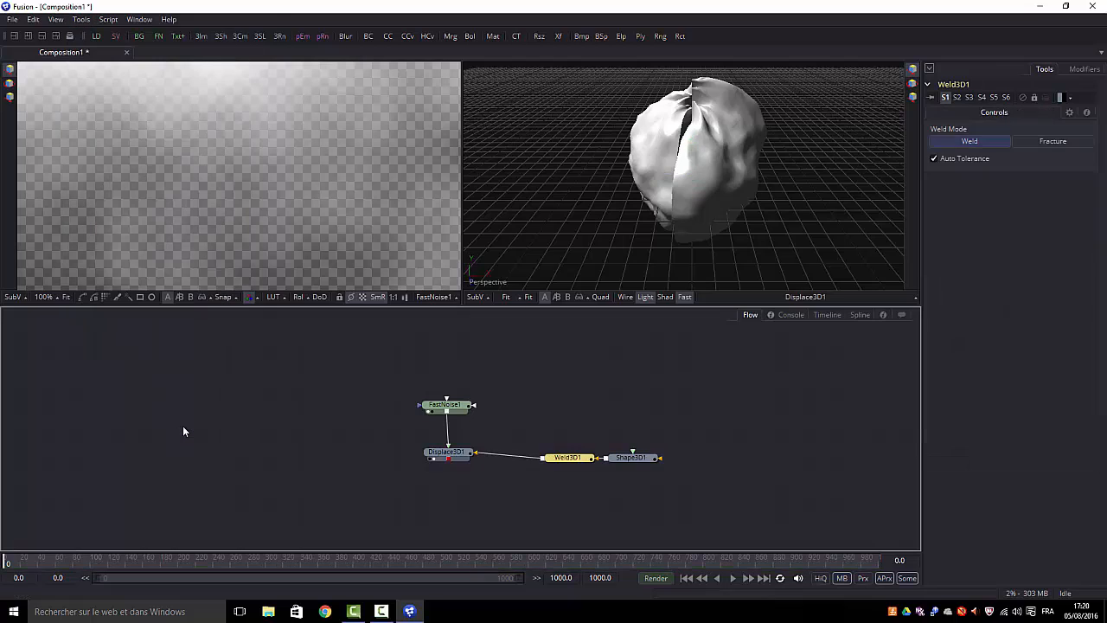
left_click(618, 436)
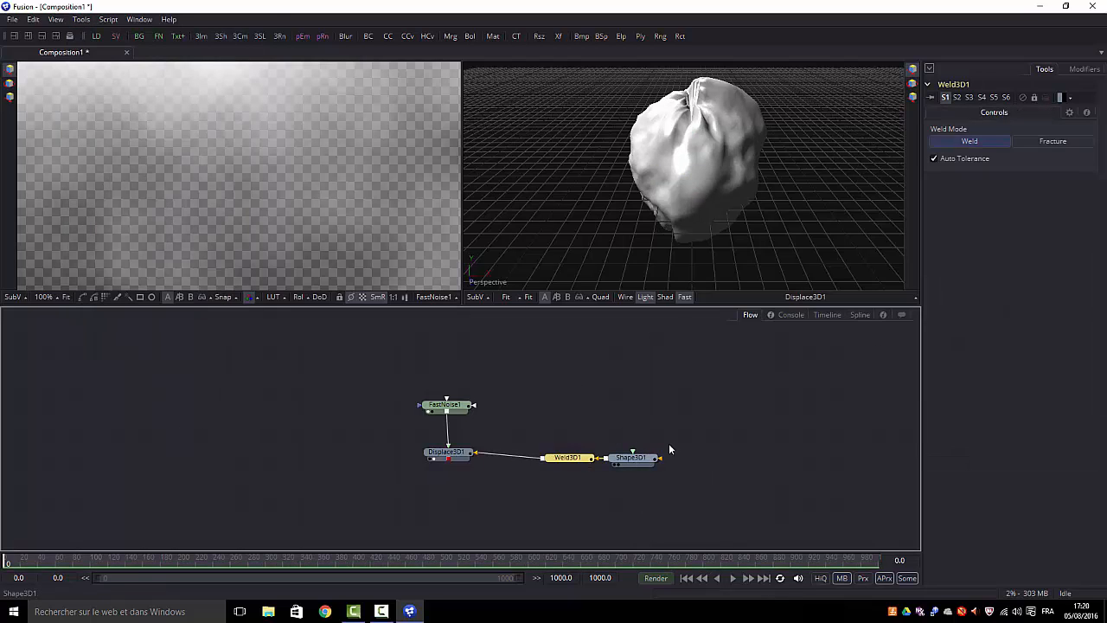
left_click(632, 458)
mouse_move(969, 318)
left_mouse_down()
mouse_move(1004, 314)
mouse_move(972, 323)
left_mouse_up()
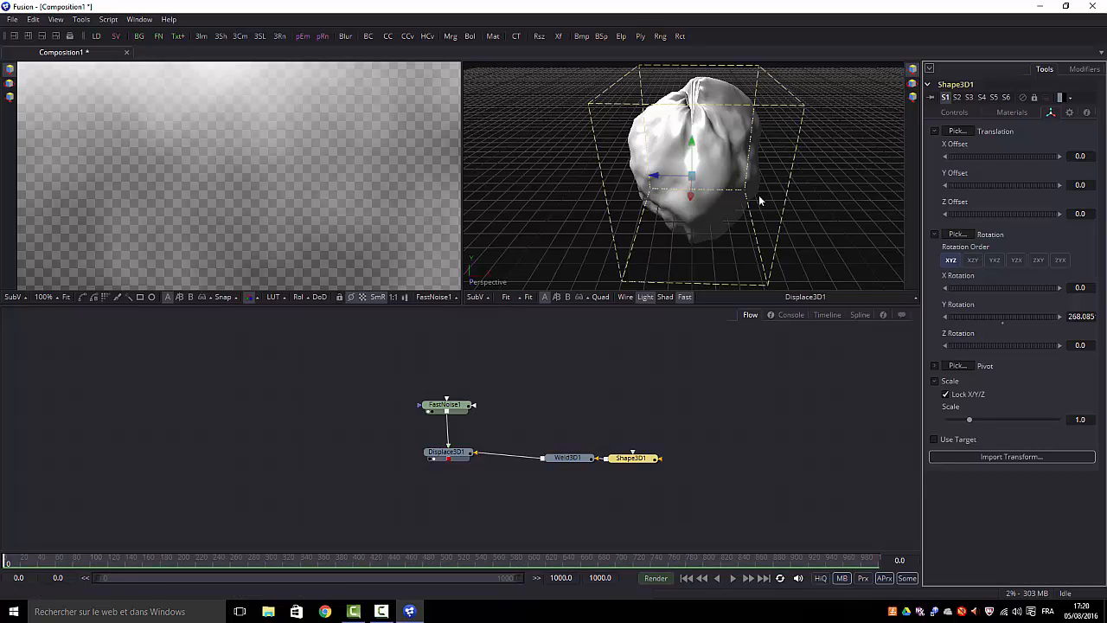
Step: Import LRmetal0032.jpg from the desktop as a Loader node beside FastNoise and show it in the first viewer
left_click(1067, 7)
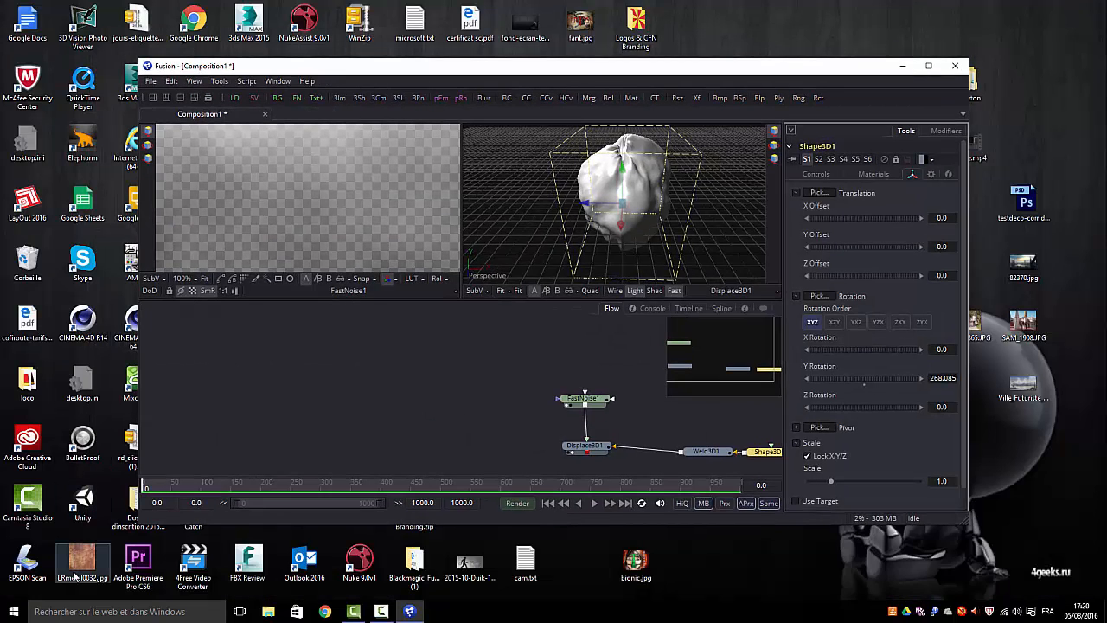
left_click_drag(84, 564, 400, 390)
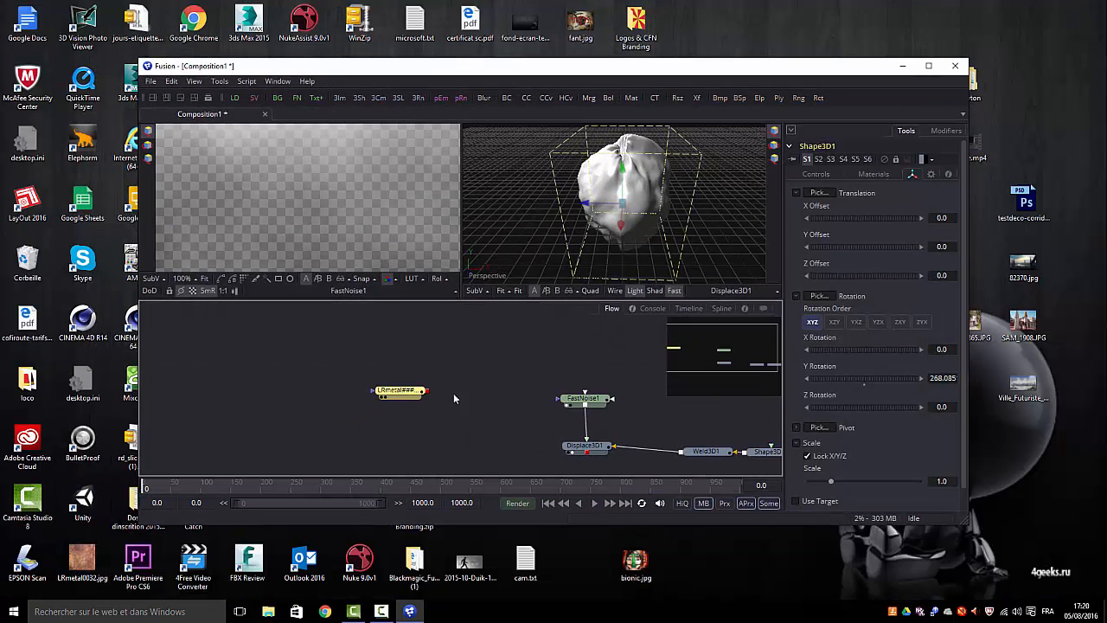
left_click(929, 68)
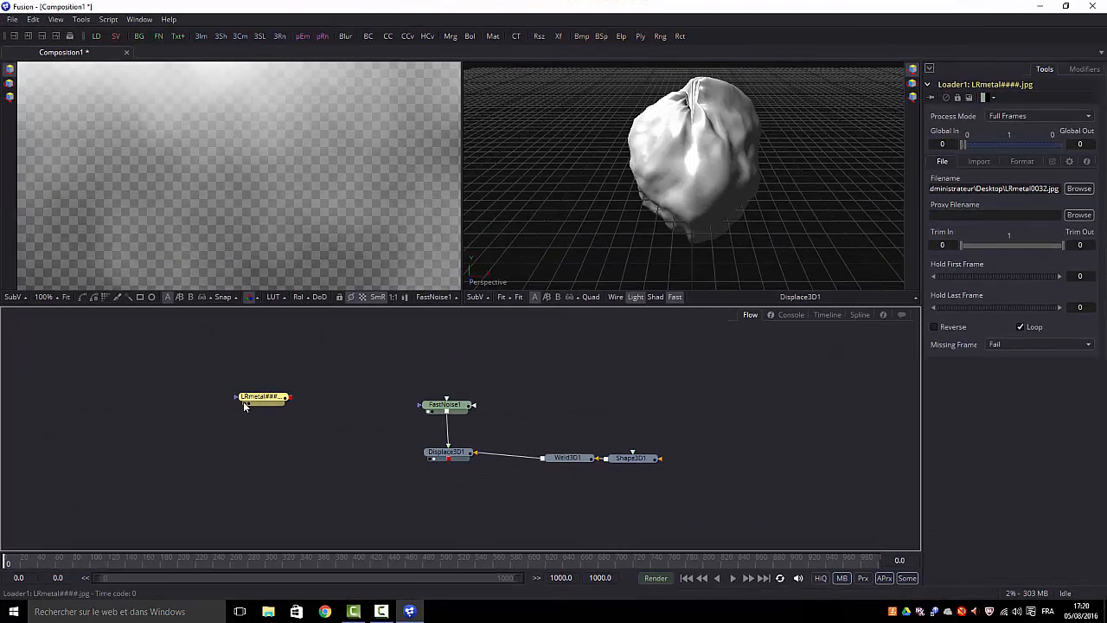
left_click(243, 402)
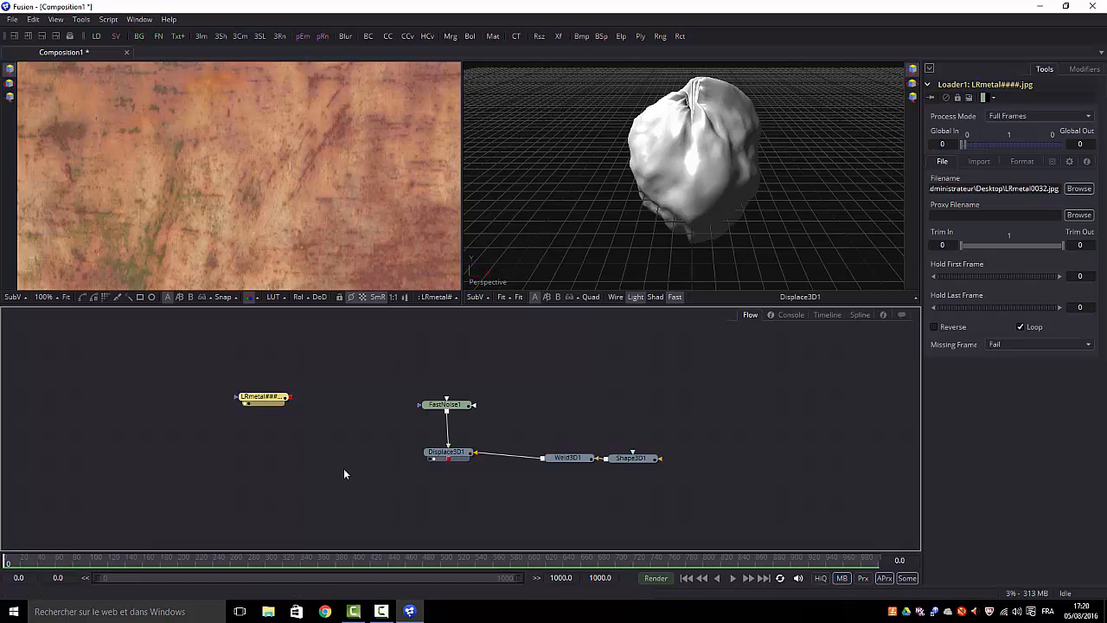
left_click_drag(270, 401, 273, 428)
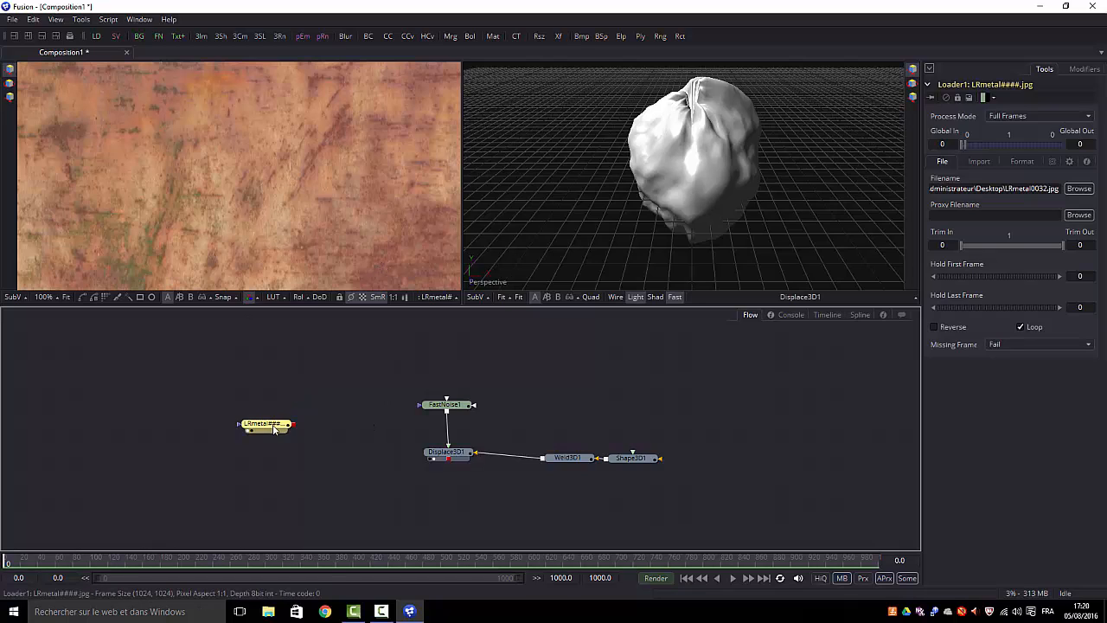
Step: Add a Phong material node fed by the LRmetal image loader
left_click(81, 19)
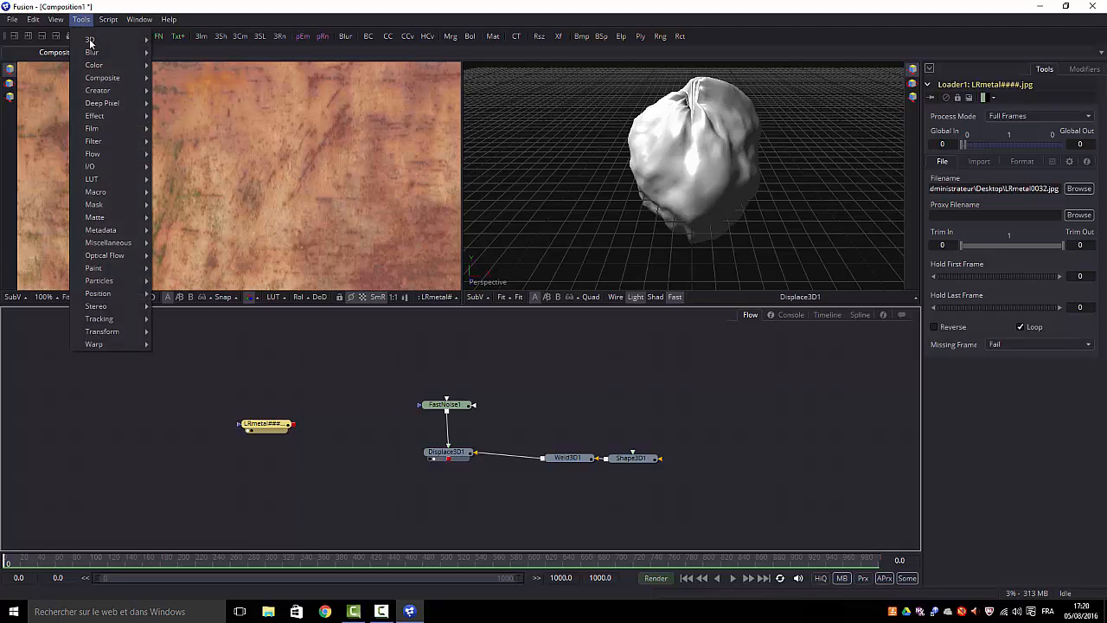
mouse_move(96, 44)
mouse_move(186, 60)
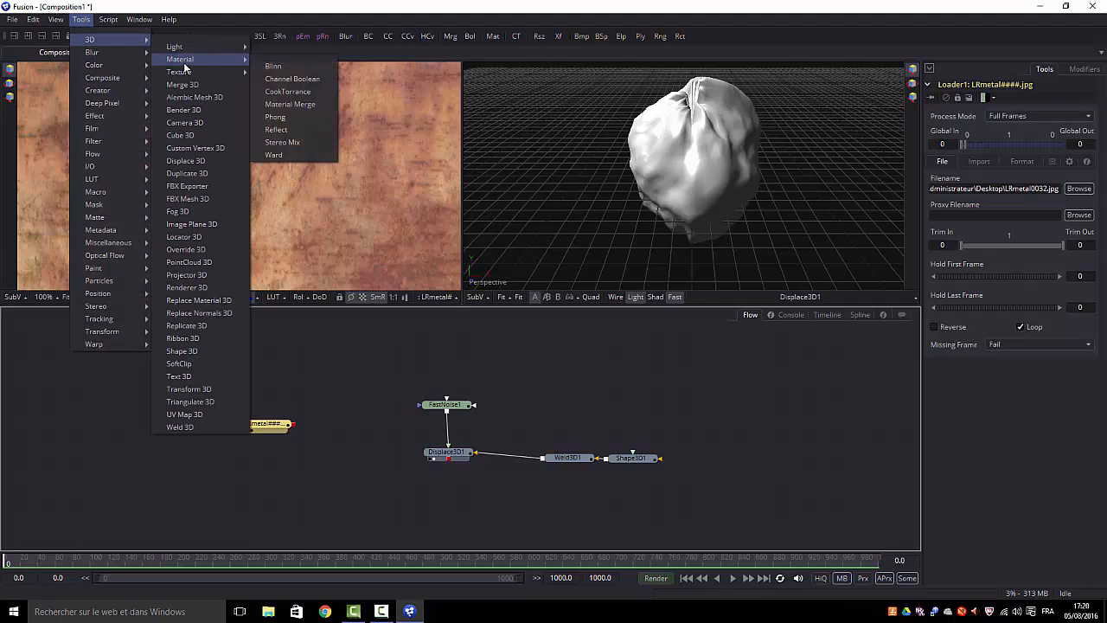
left_click(275, 117)
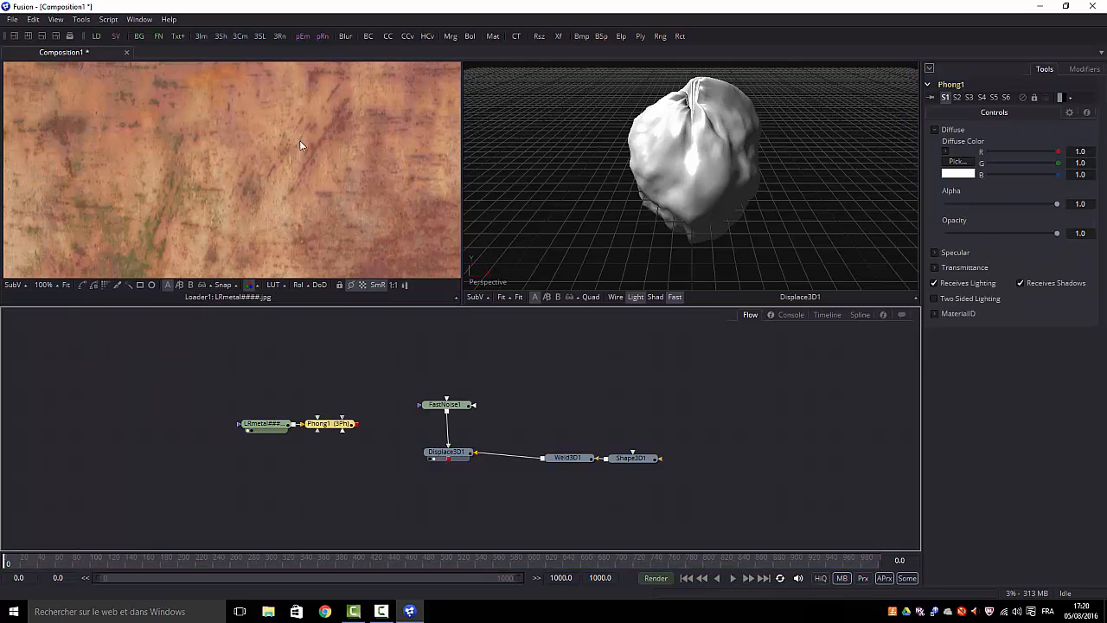
Step: Connect the Phong material to the Shape 3D node's material input and stack the LRmetal loader and Phong nodes above it
left_click_drag(356, 425, 542, 463)
left_click_drag(358, 425, 579, 462)
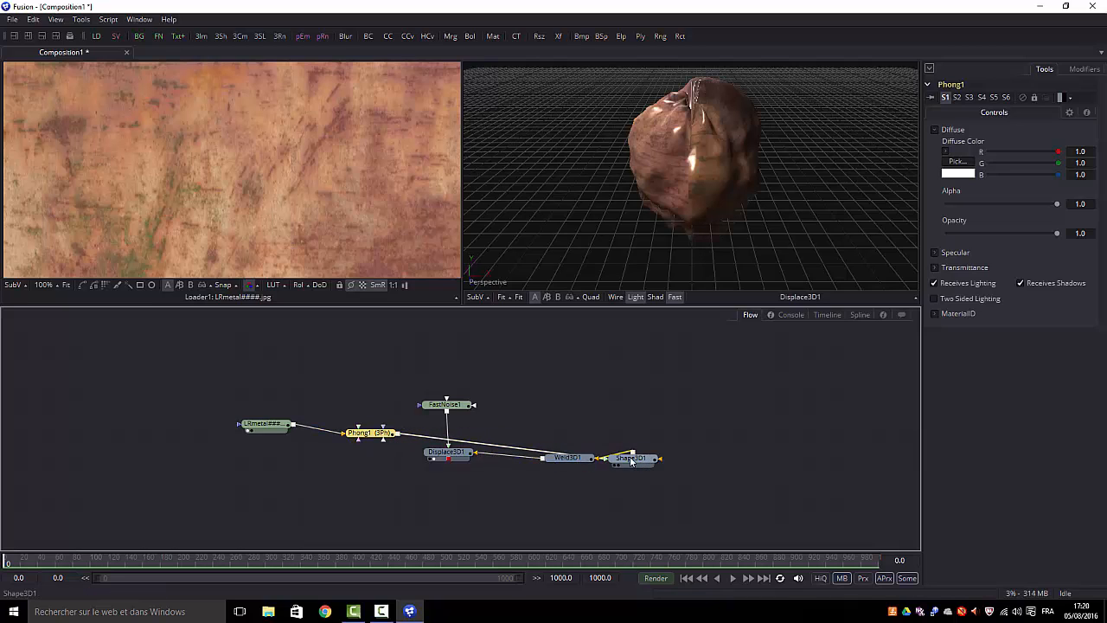
left_click_drag(266, 428, 378, 382)
left_click_drag(367, 438, 618, 405)
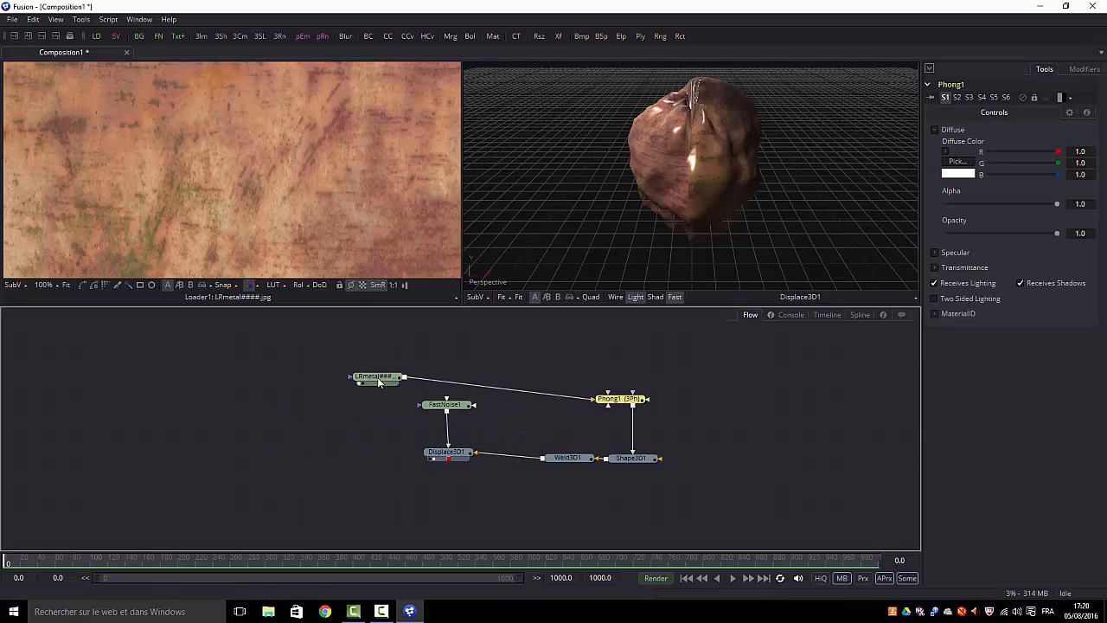
left_click_drag(399, 379, 624, 365)
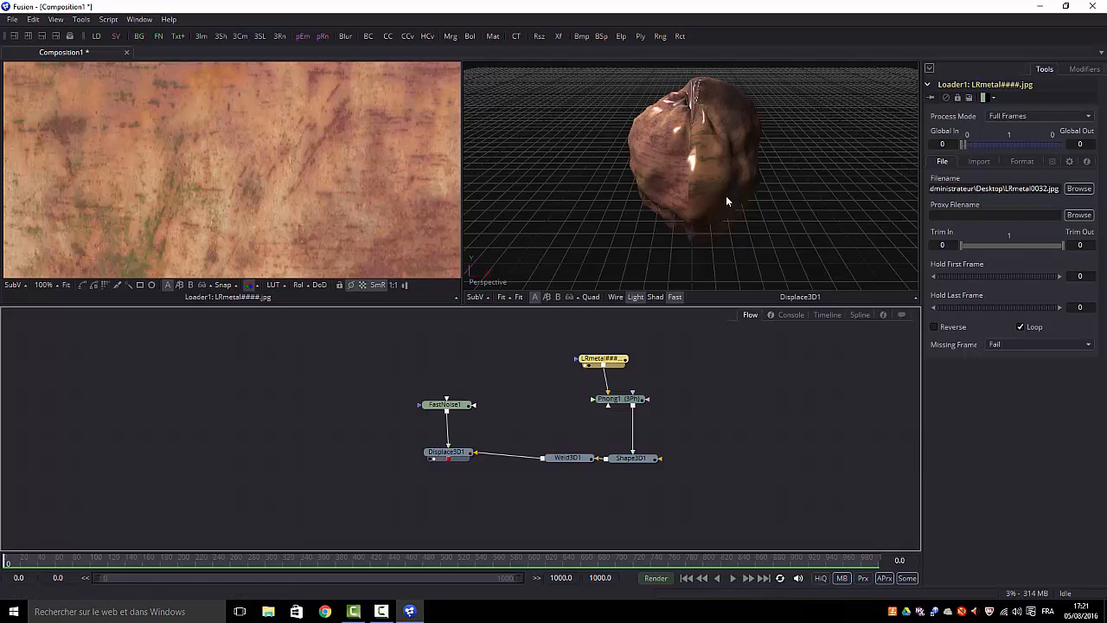
Step: Set the Phong material's diffuse color to a muted khaki basic color, about 0.667 red, 0.667 green and 0.498 blue
left_click(618, 403)
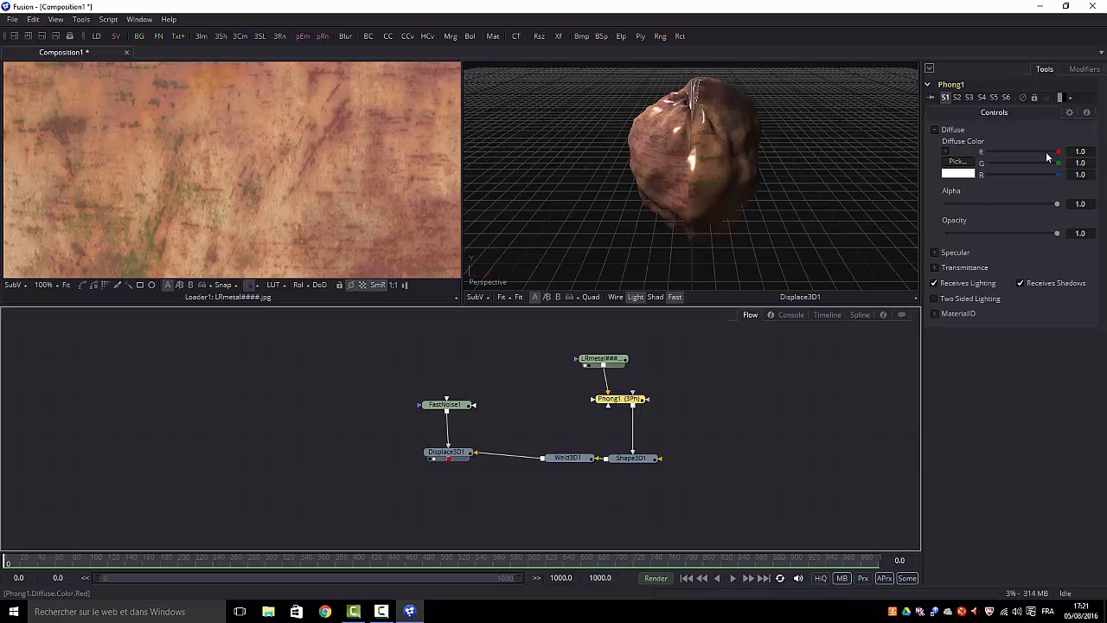
left_click_drag(1060, 153, 1040, 178)
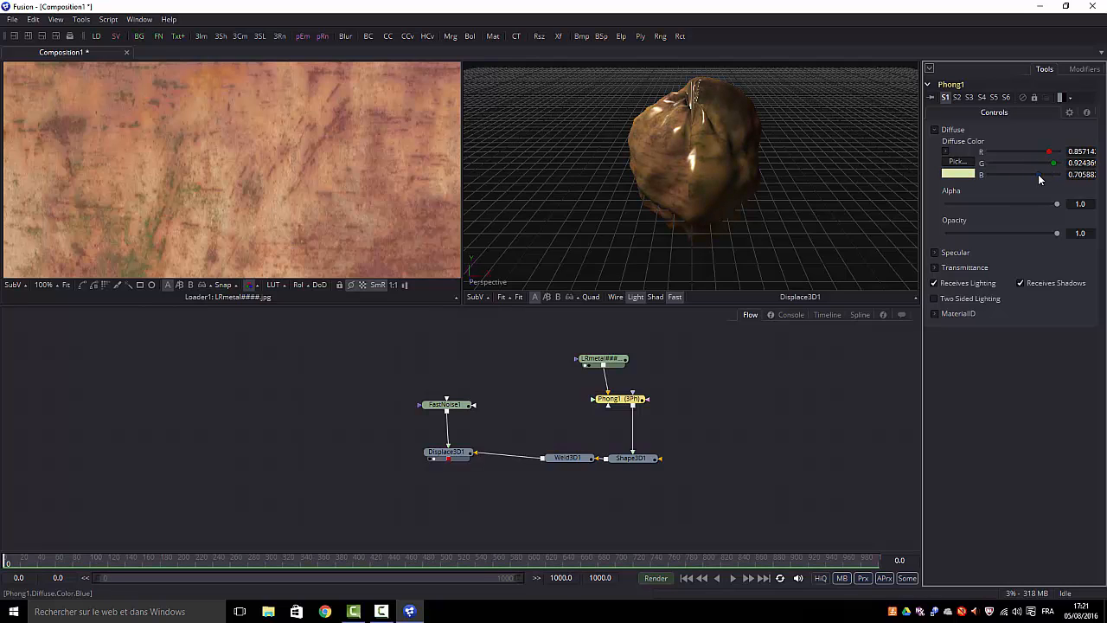
left_click(956, 170)
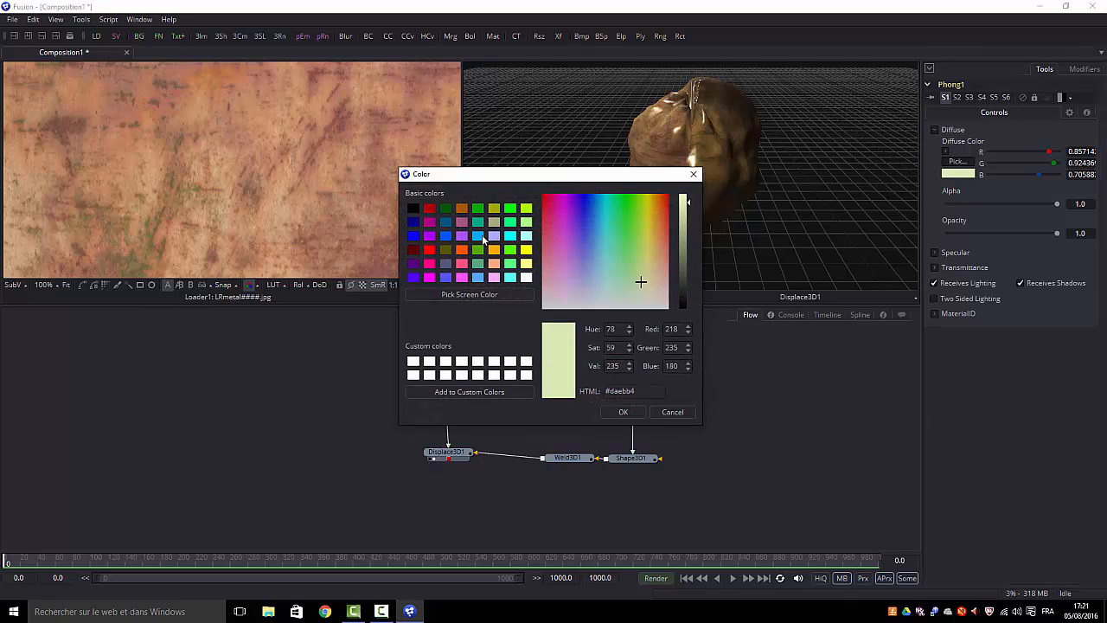
left_click(495, 224)
left_click(623, 413)
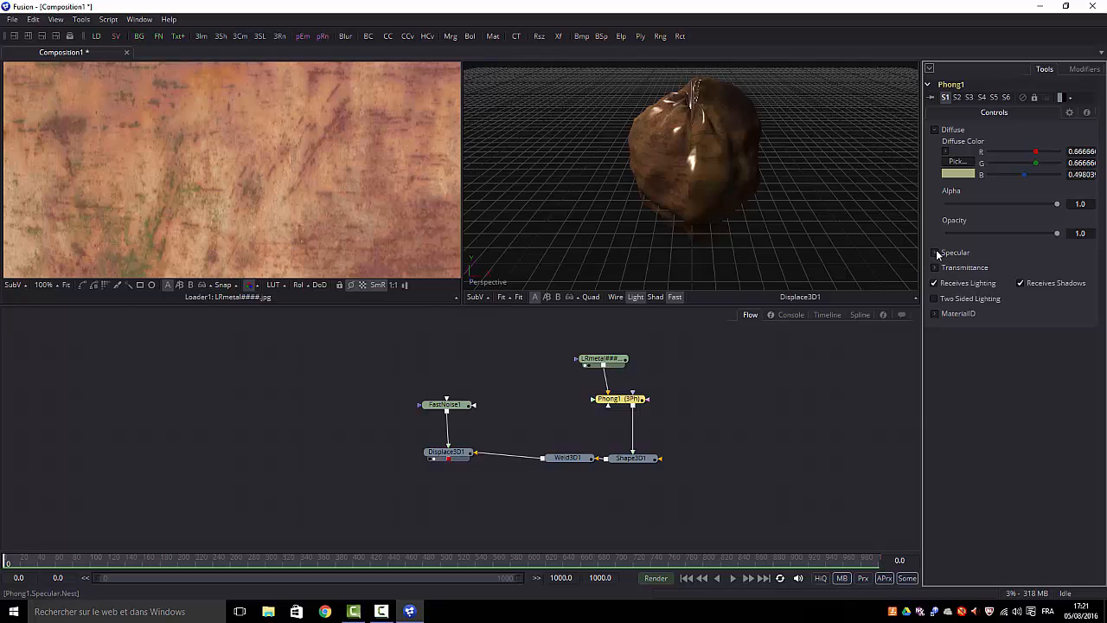
Step: Set the Phong material's specular intensity to about 0.93 and its specular exponent to about 10.35
left_click(955, 251)
left_click_drag(1058, 328, 959, 366)
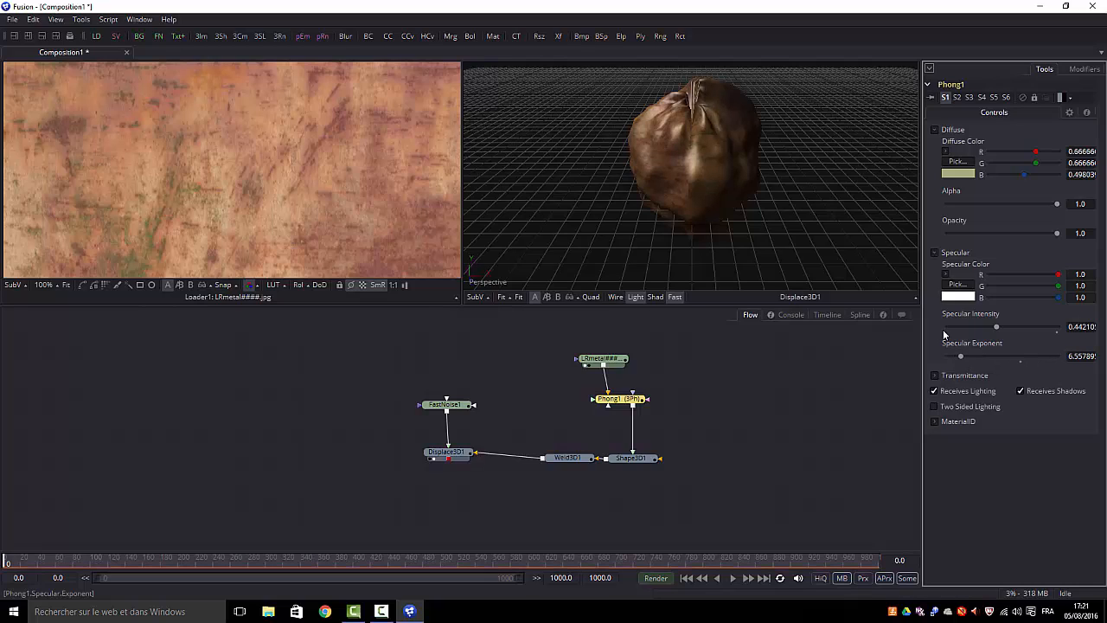
left_click_drag(997, 329, 979, 333)
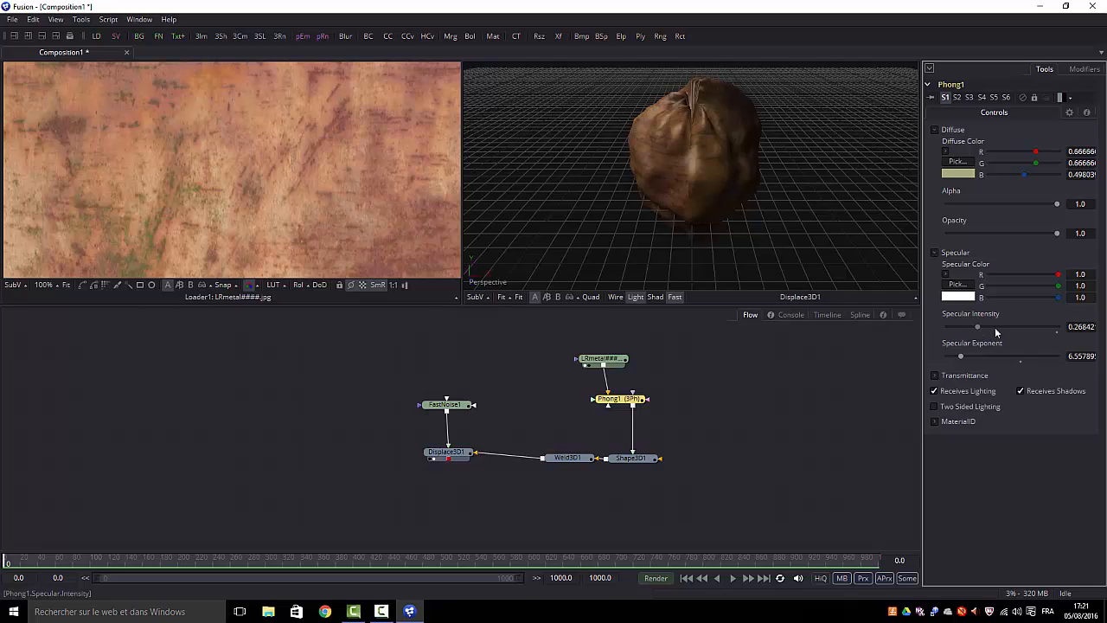
left_click_drag(996, 332, 1050, 333)
mouse_move(963, 356)
left_mouse_down()
mouse_move(1026, 356)
mouse_move(947, 375)
mouse_move(971, 365)
left_mouse_up()
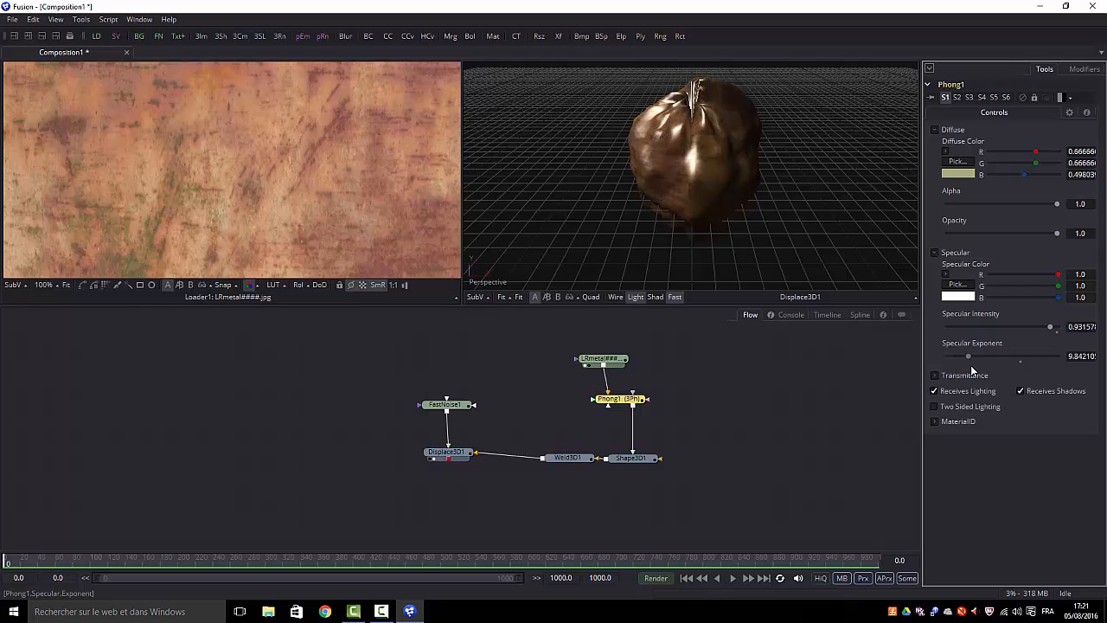
Step: Set the Phong material's specular color to yellow #fff93e and reduce the specular intensity to about 0.28
left_click(957, 285)
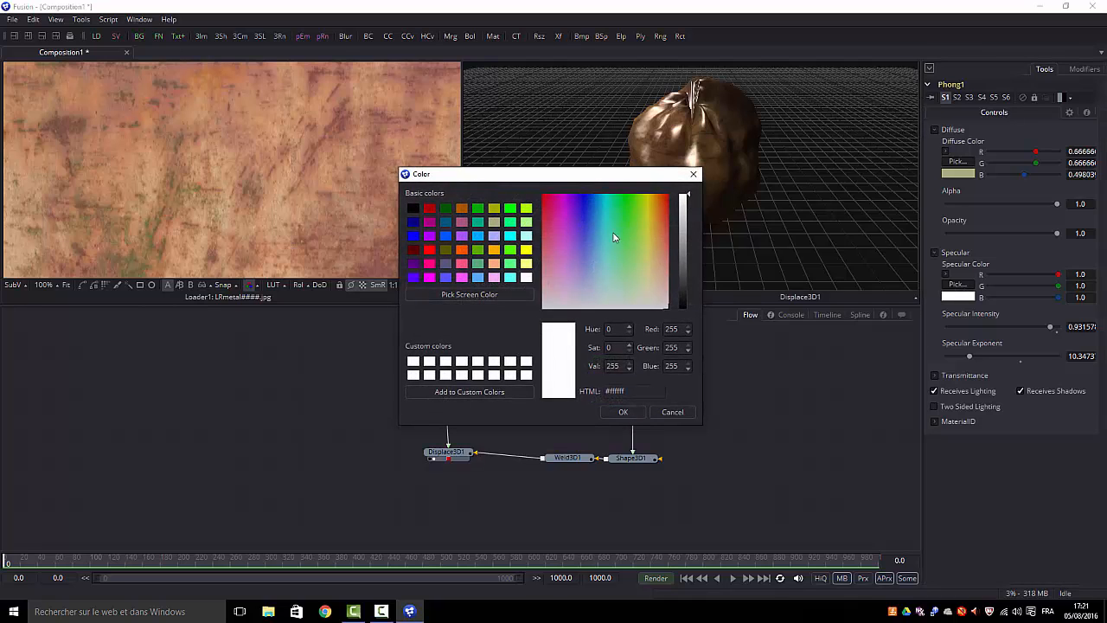
left_click(647, 222)
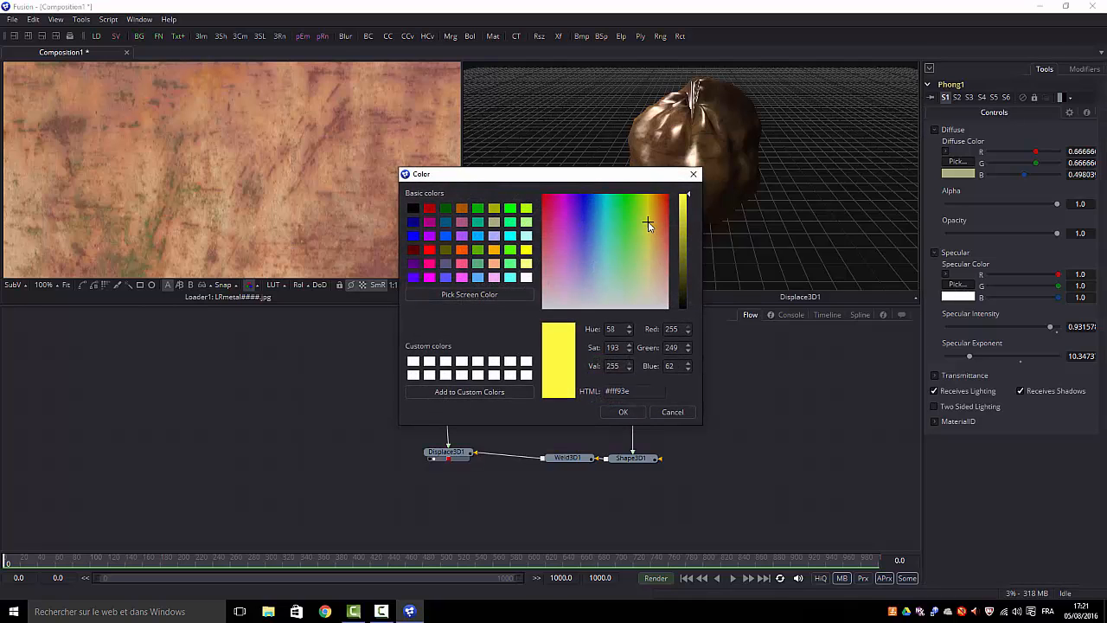
left_click(624, 412)
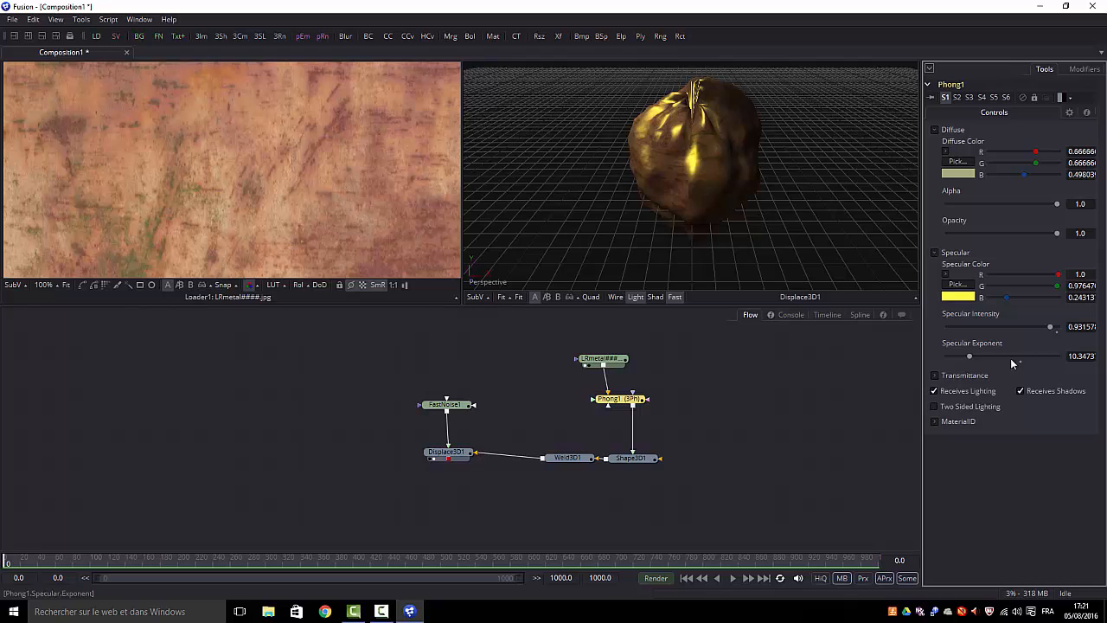
left_click_drag(1050, 328, 978, 327)
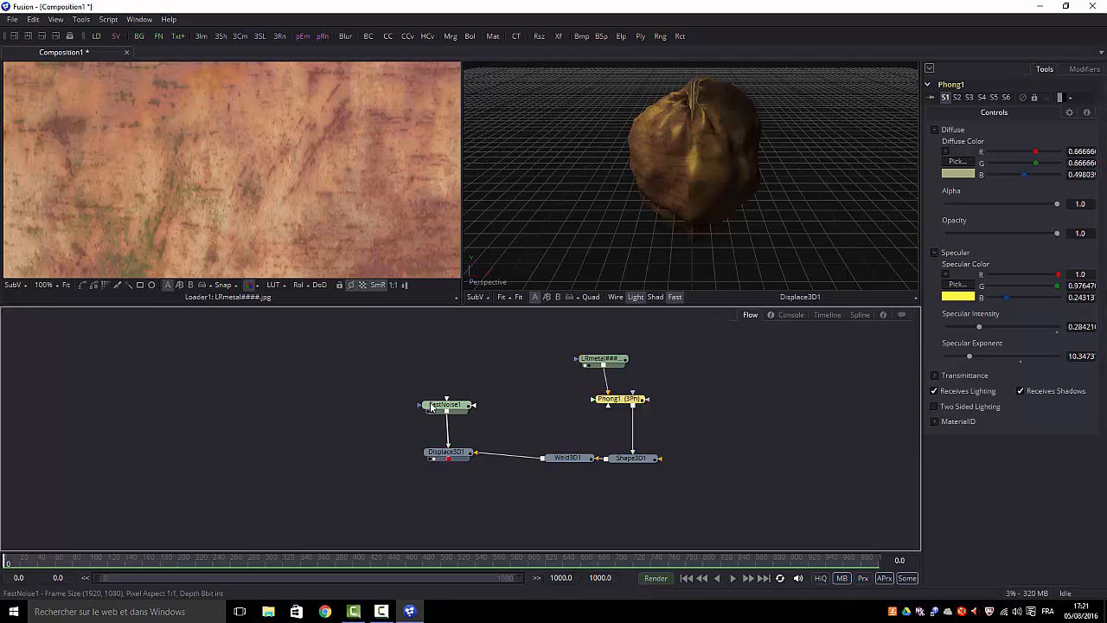
Step: Rearrange the flow with FastNoise higher above Displace 3D and the LRmetal loader and Phong nodes up and right of Shape 3D
left_click_drag(430, 404, 427, 351)
left_click(428, 352)
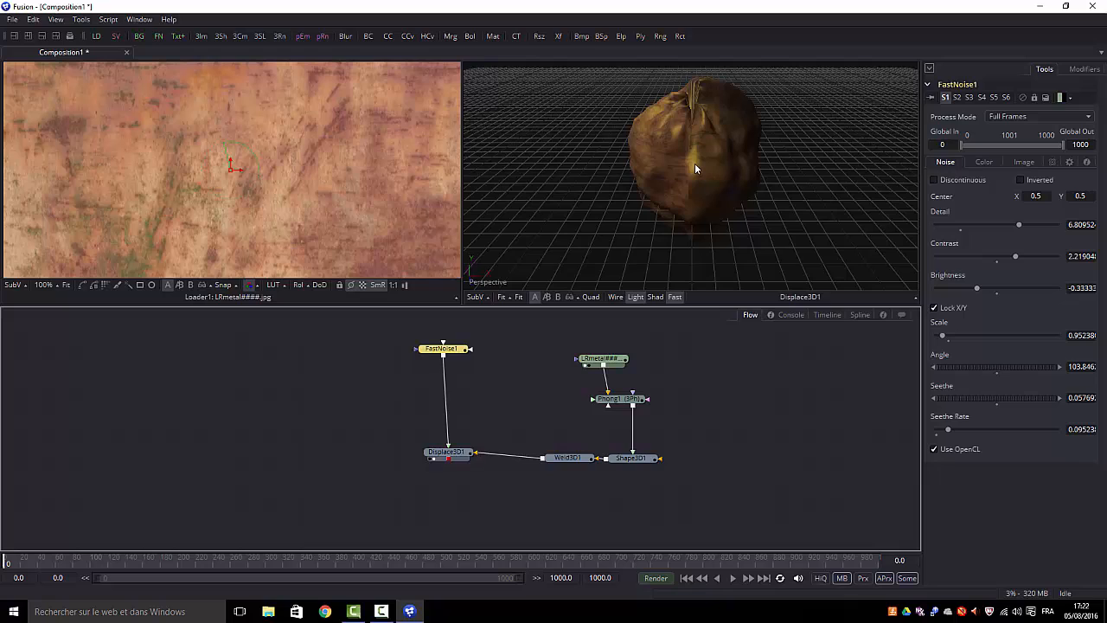
left_click_drag(606, 359, 701, 345)
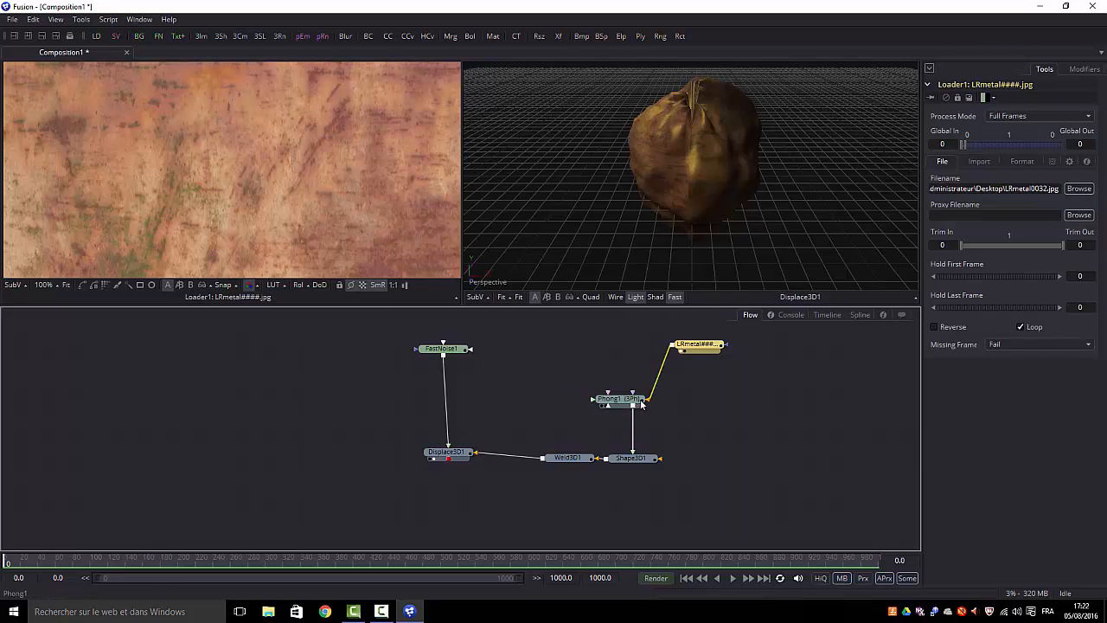
left_click_drag(634, 409, 749, 417)
Step: Set FastNoise's detail to about 1.76, contrast to about 4.43, brightness to about -0.65 and scale to about 1.90
left_click(441, 348)
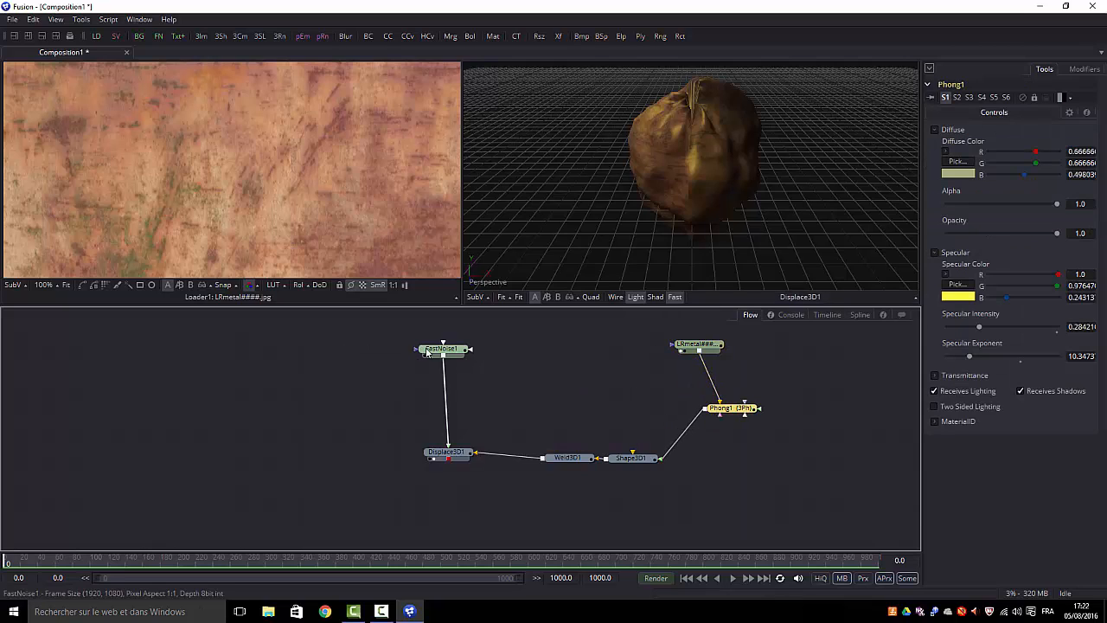
left_click(962, 225)
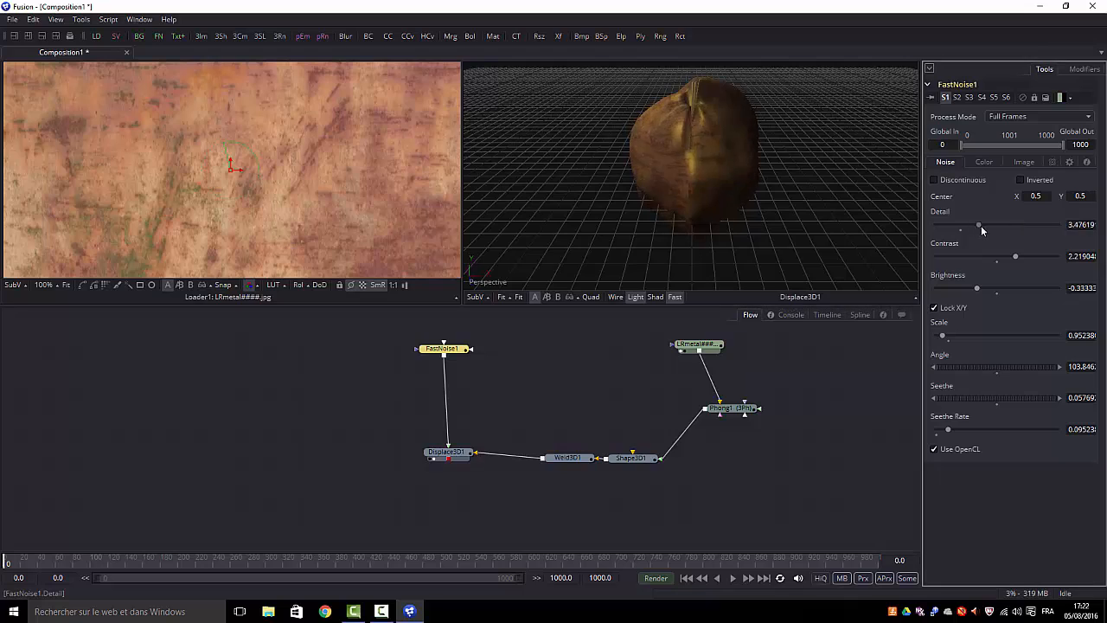
mouse_move(959, 226)
left_mouse_down()
mouse_move(969, 226)
mouse_move(957, 226)
left_mouse_up()
mouse_move(977, 289)
left_mouse_down()
mouse_move(1023, 288)
mouse_move(957, 297)
left_mouse_up()
left_click_drag(1015, 256, 1042, 278)
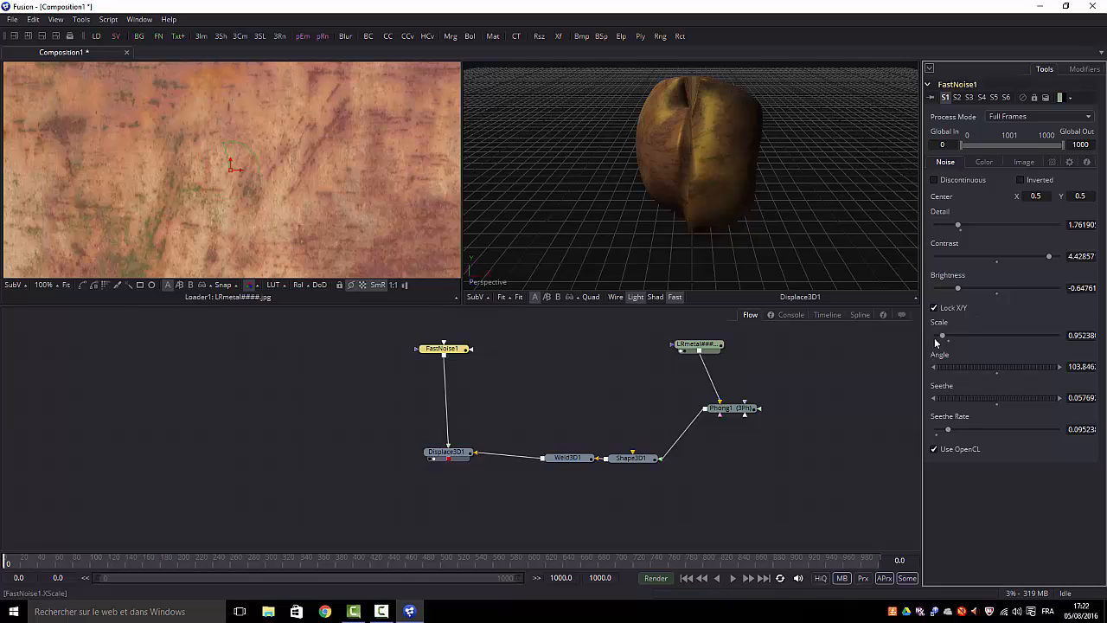
mouse_move(943, 336)
left_mouse_down()
mouse_move(1004, 337)
mouse_move(948, 348)
left_mouse_up()
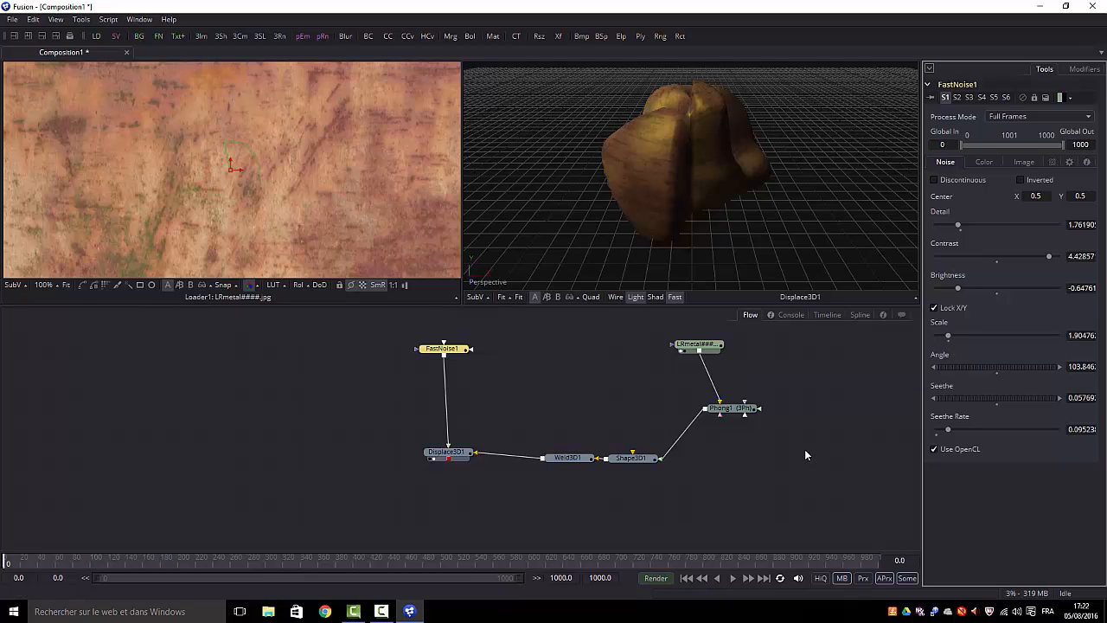
Step: Examine which Creator generators are available in the tool list and in the library
left_click(81, 19)
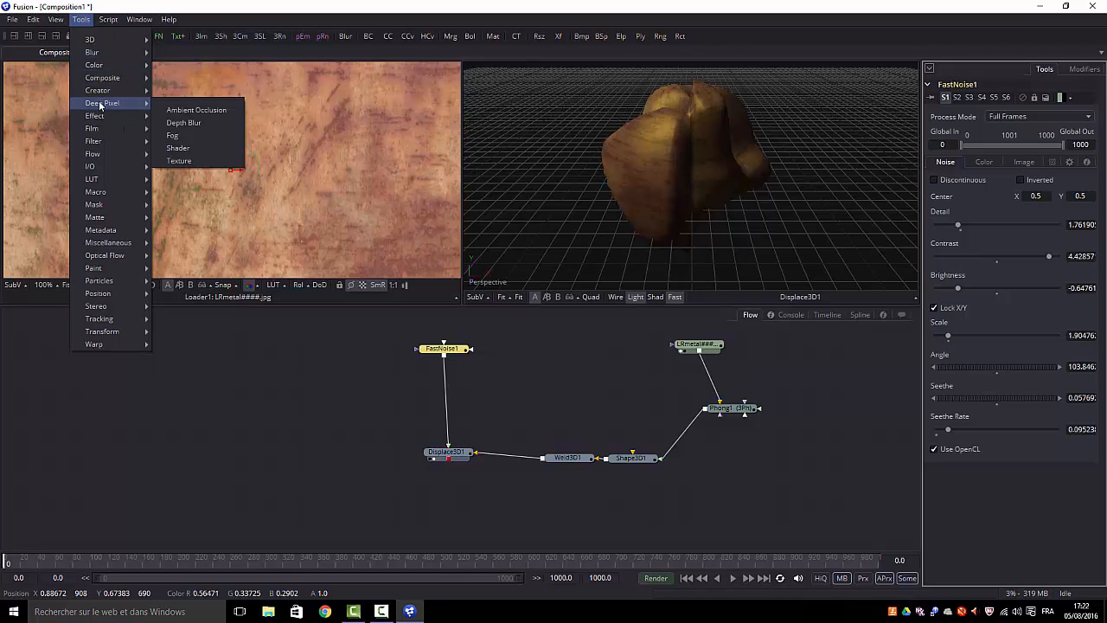
mouse_move(102, 92)
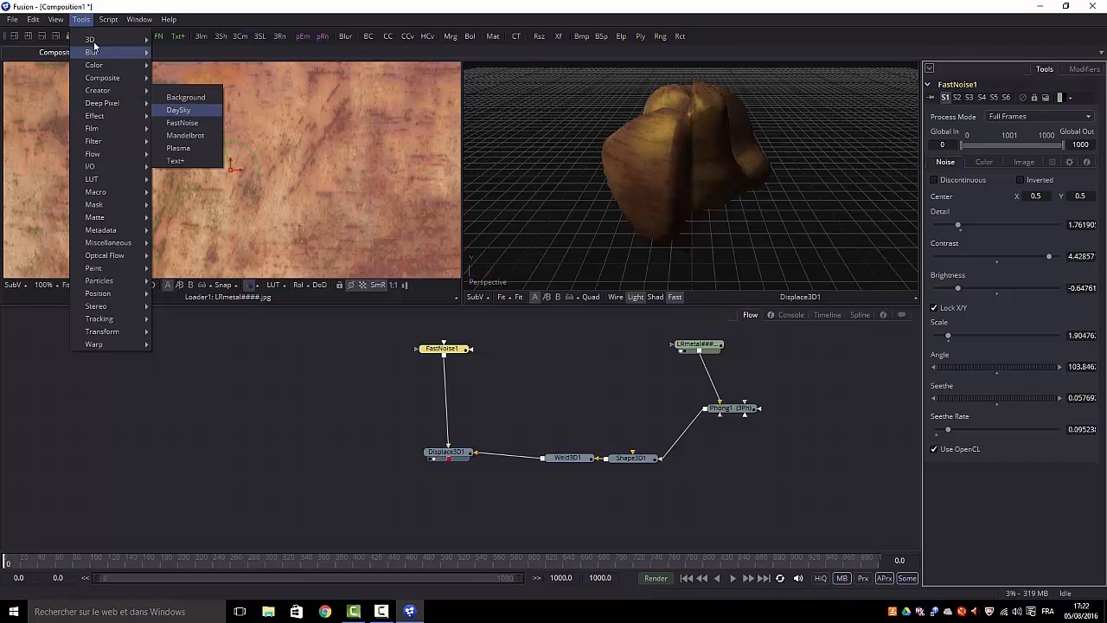
left_click(257, 479)
left_click(71, 35)
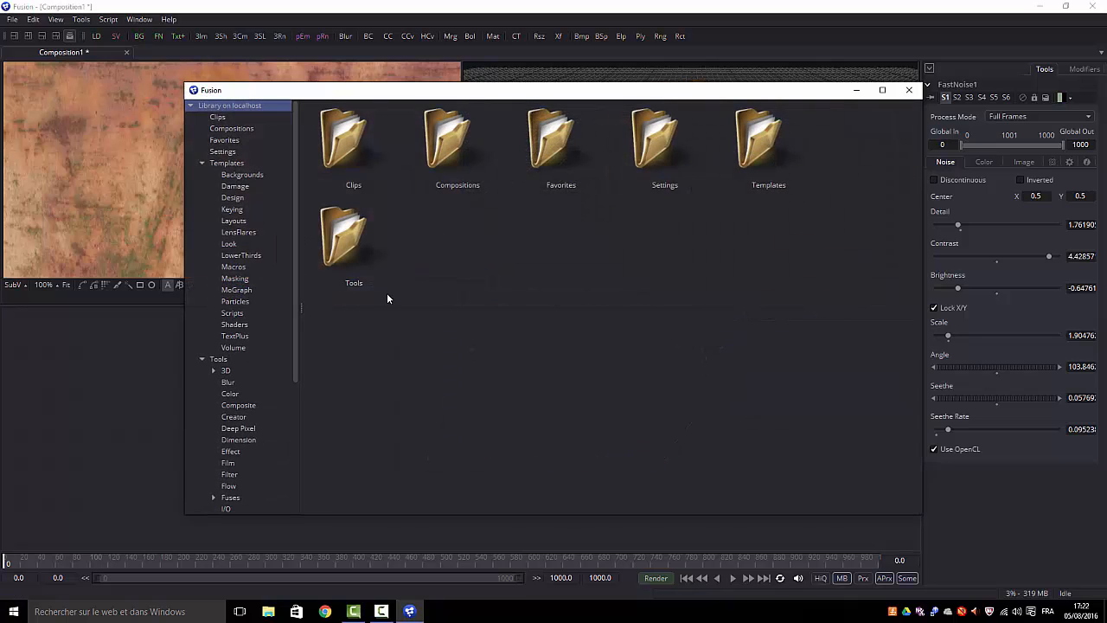
double_click(346, 242)
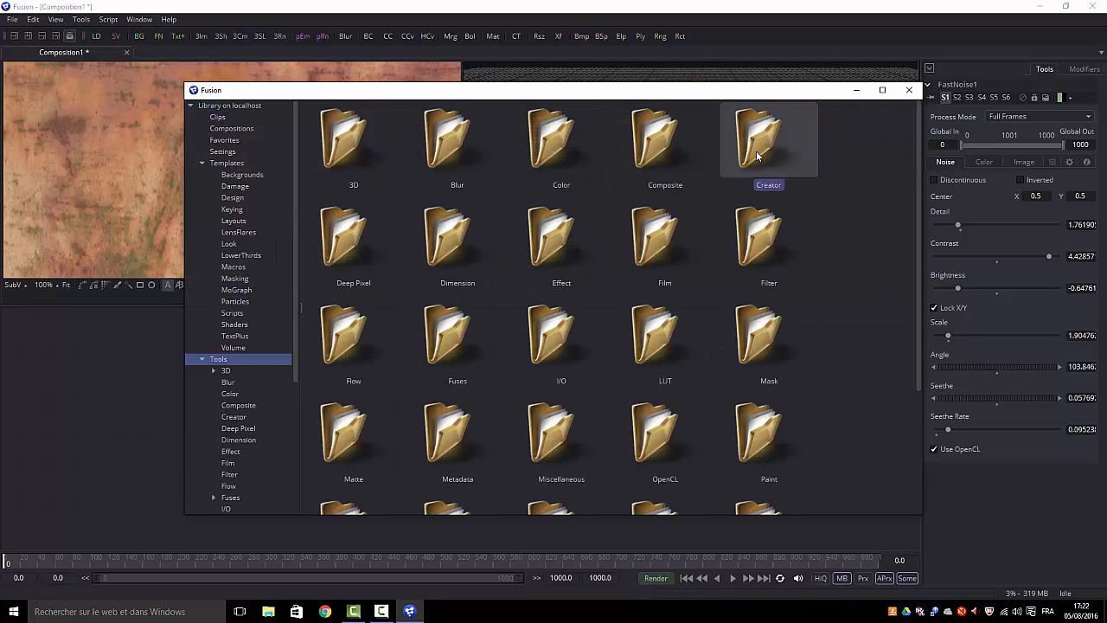
double_click(756, 156)
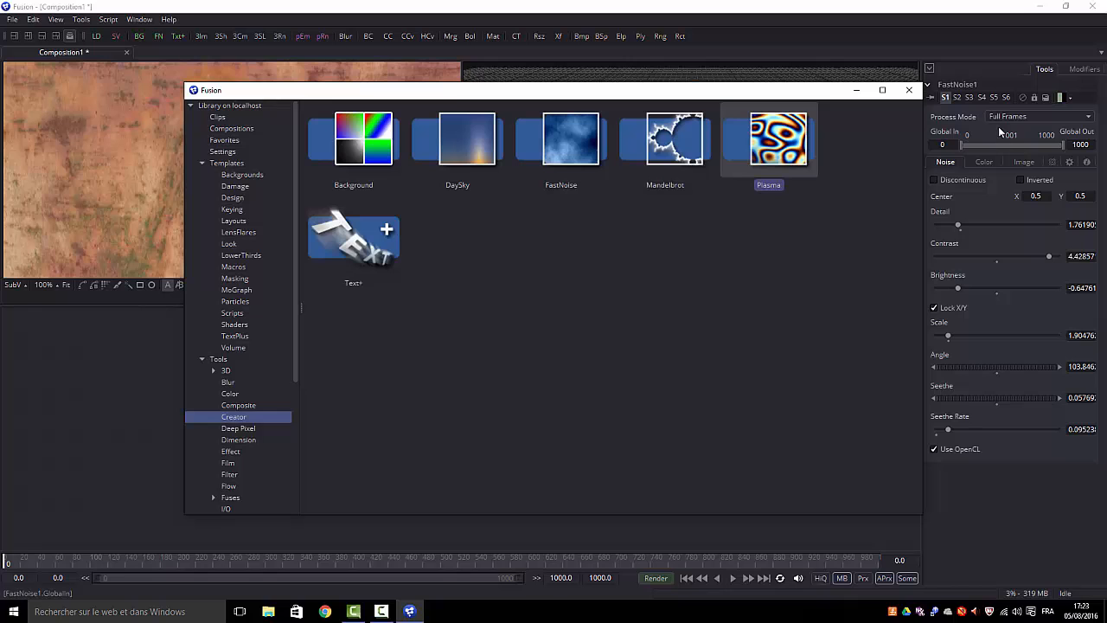
left_click(910, 91)
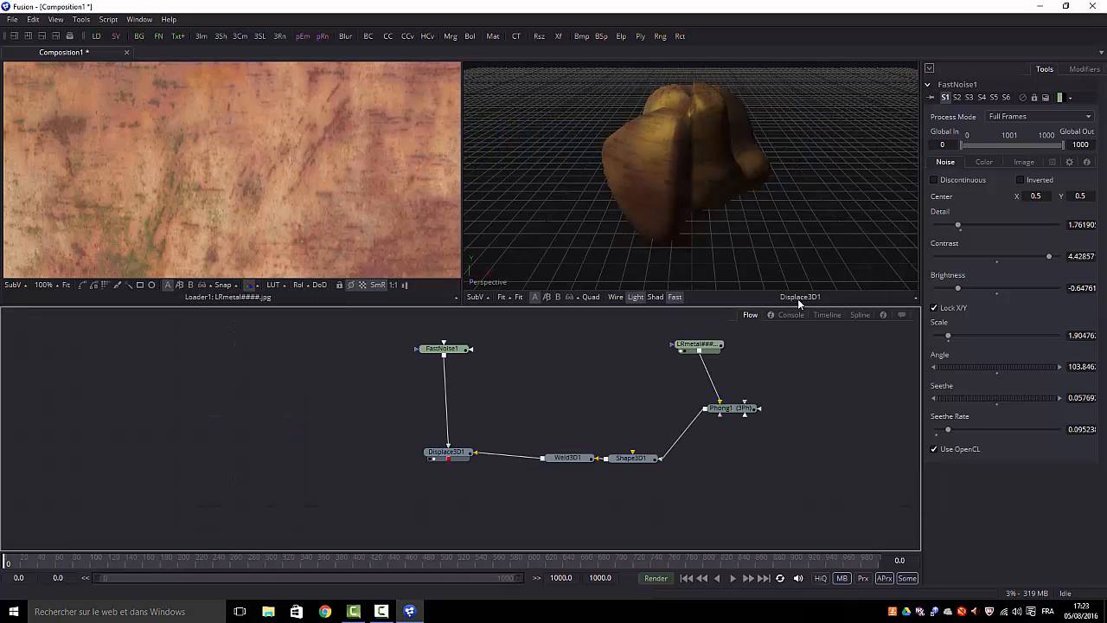